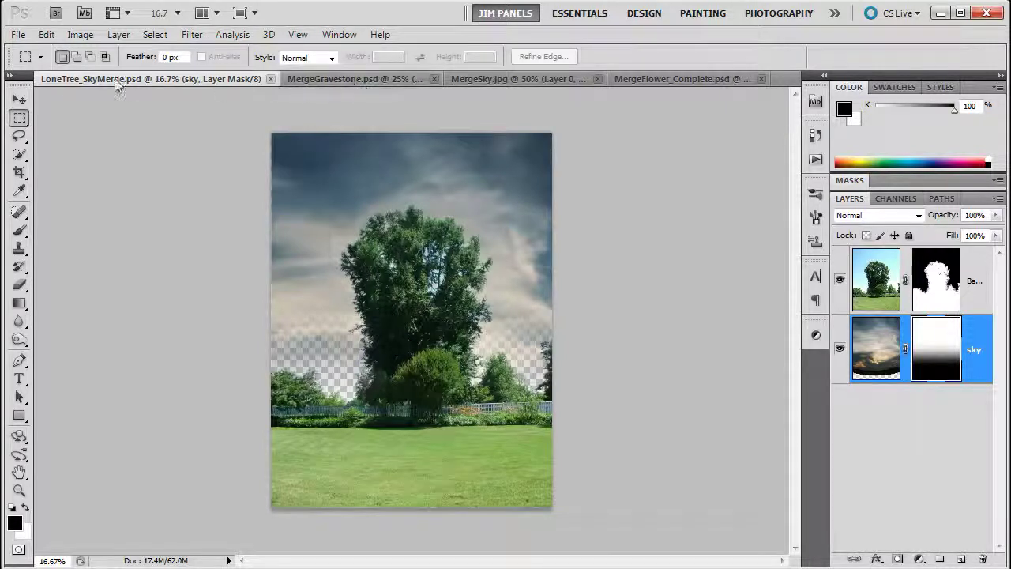
Step: In MergeGravestone, hide the Background layer and check the Background copy's gravestone mask
{"action": "left_click", "coordinate": [339, 78]}
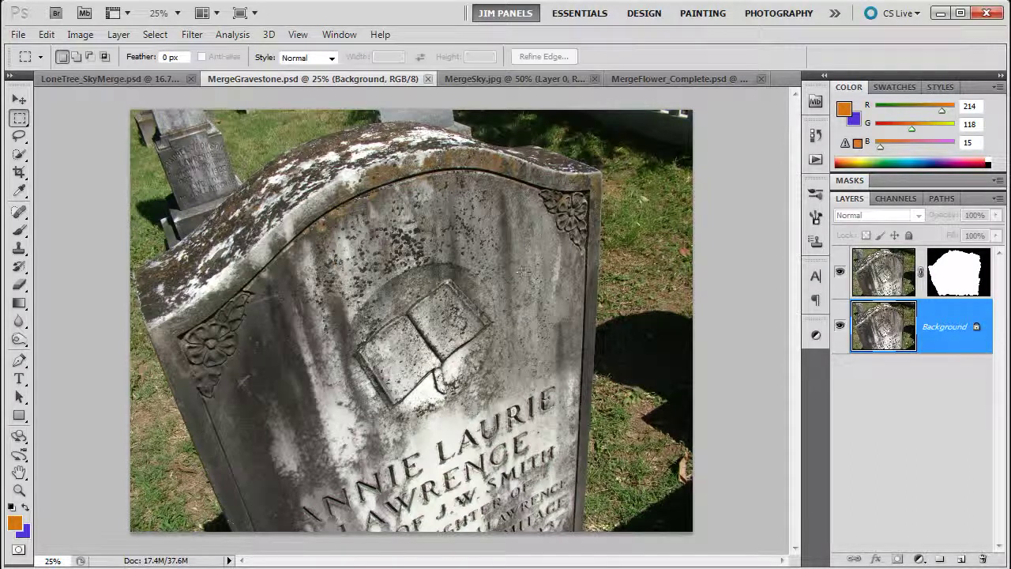
{"action": "left_click", "coordinate": [840, 329]}
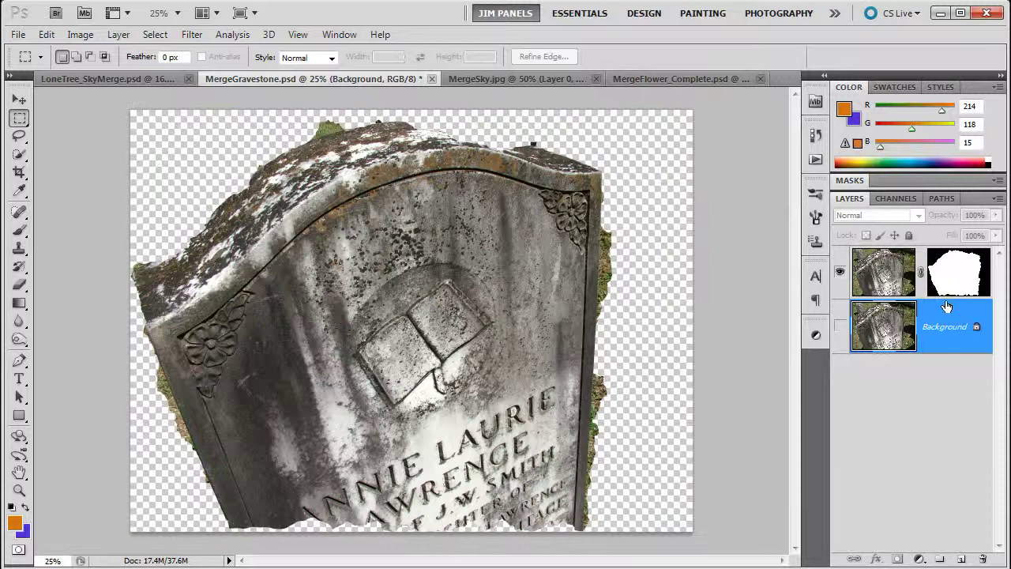
{"action": "left_click", "coordinate": [889, 272]}
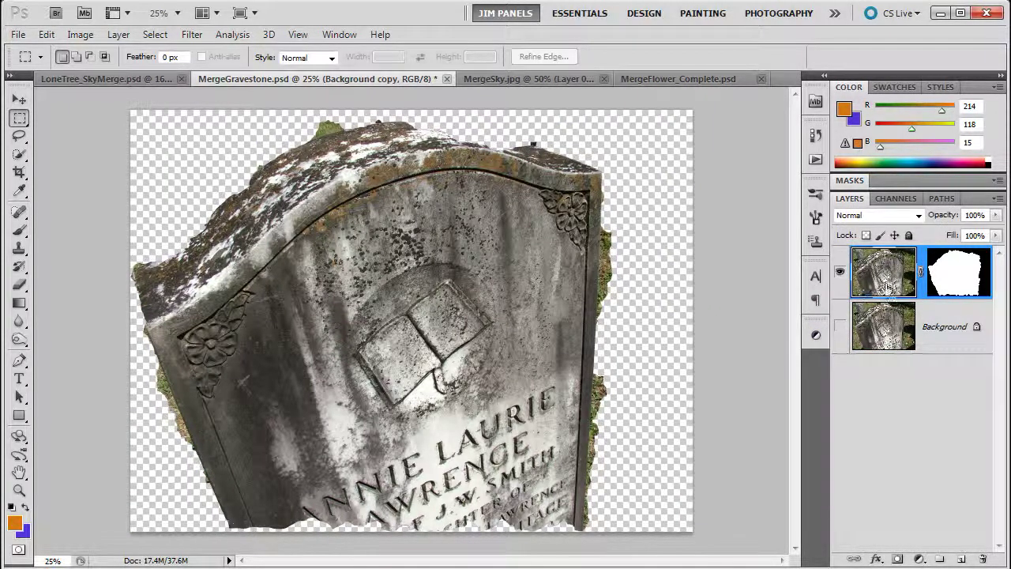
{"action": "left_click", "coordinate": [949, 275], "text": "alt"}
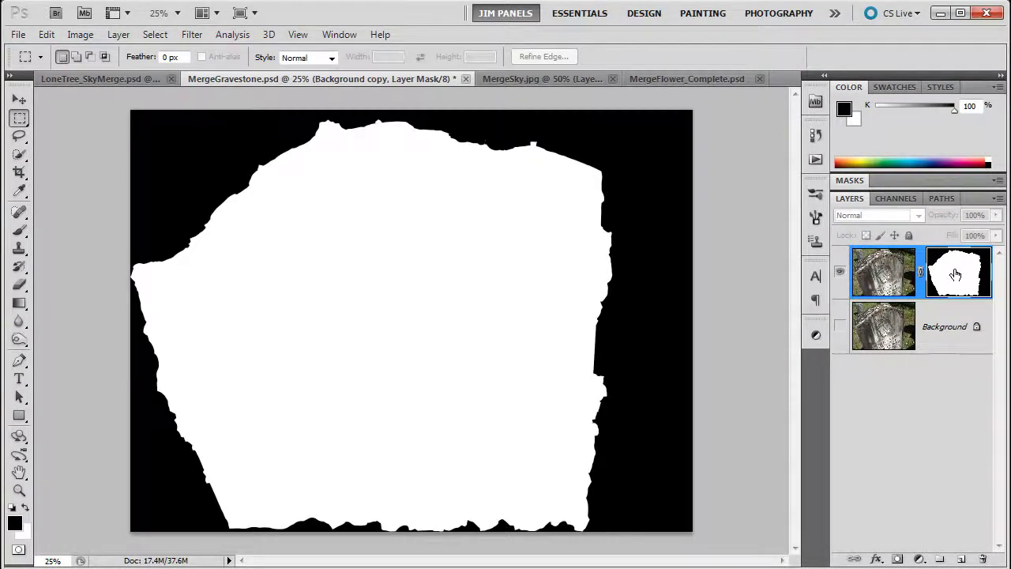
{"action": "left_click", "coordinate": [955, 273], "text": "alt"}
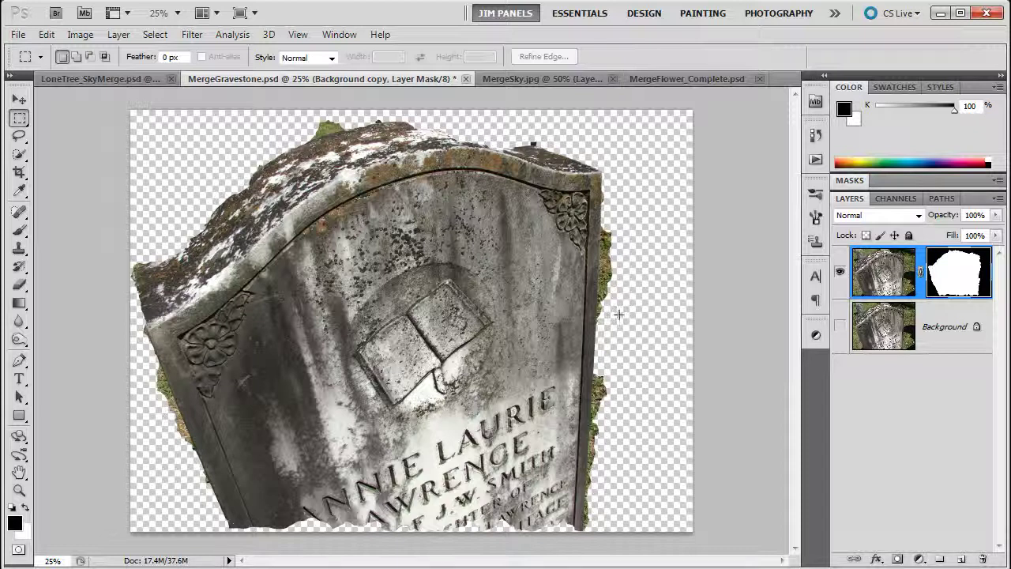
Step: In MergeFlower_Complete, hide Background copy, then show and select Background copy 2, zoomed out to fit
{"action": "left_click", "coordinate": [685, 78]}
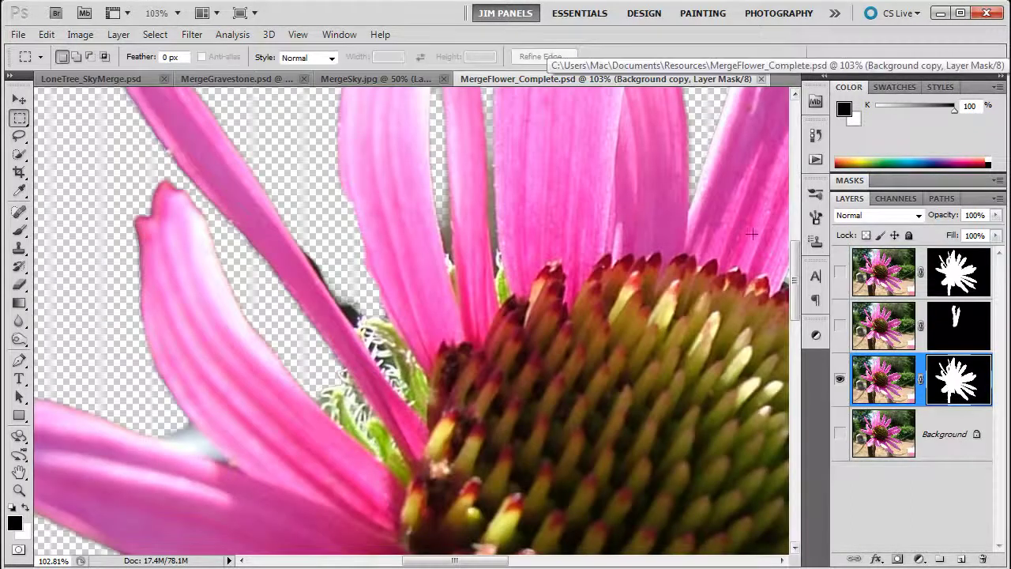
{"action": "left_click", "coordinate": [19, 489]}
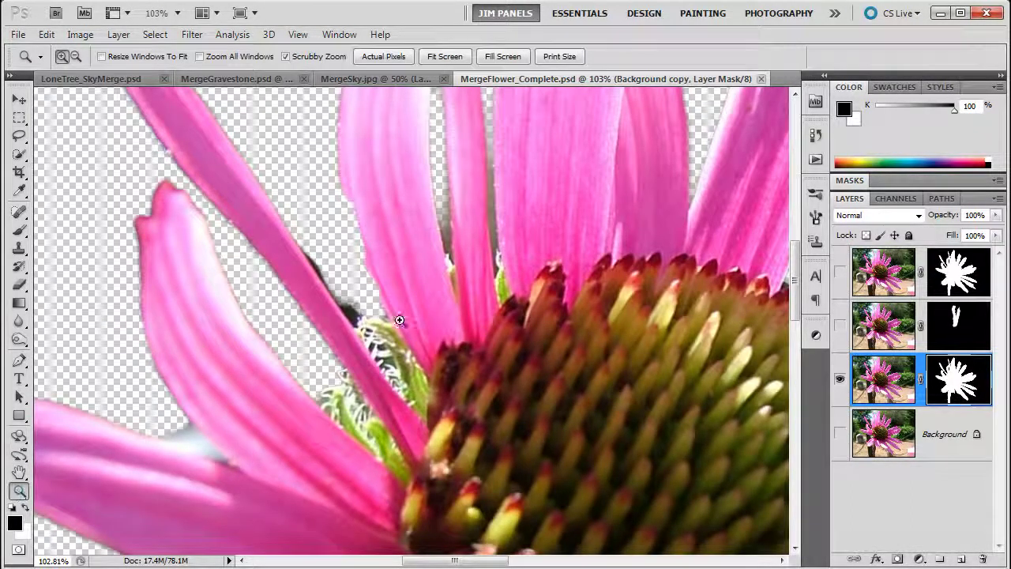
{"action": "left_click", "coordinate": [485, 350], "text": "alt"}
{"action": "left_click", "coordinate": [588, 382], "text": "alt"}
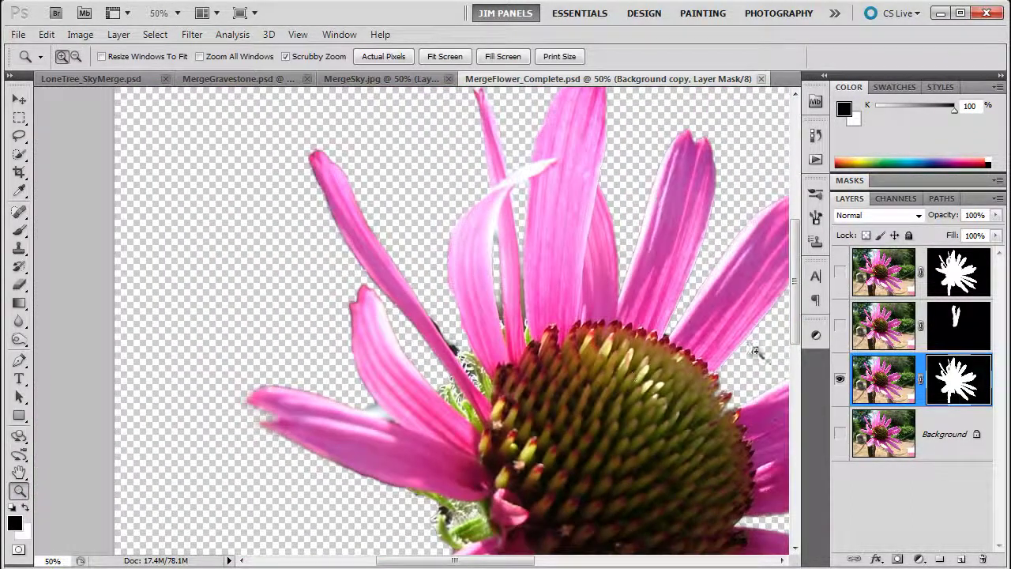
{"action": "left_click", "coordinate": [840, 379]}
{"action": "left_click", "coordinate": [839, 273]}
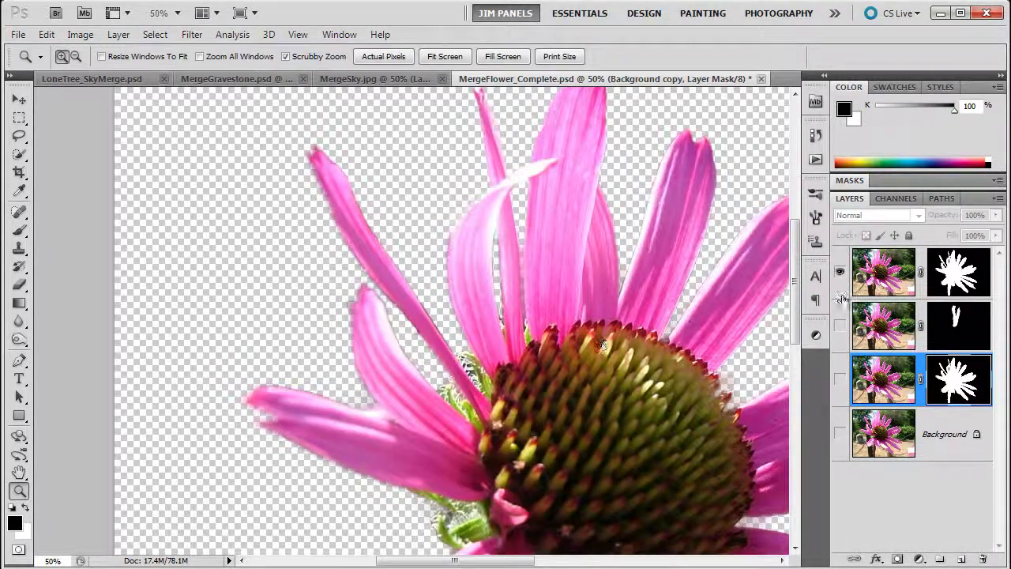
{"action": "left_click", "coordinate": [891, 271]}
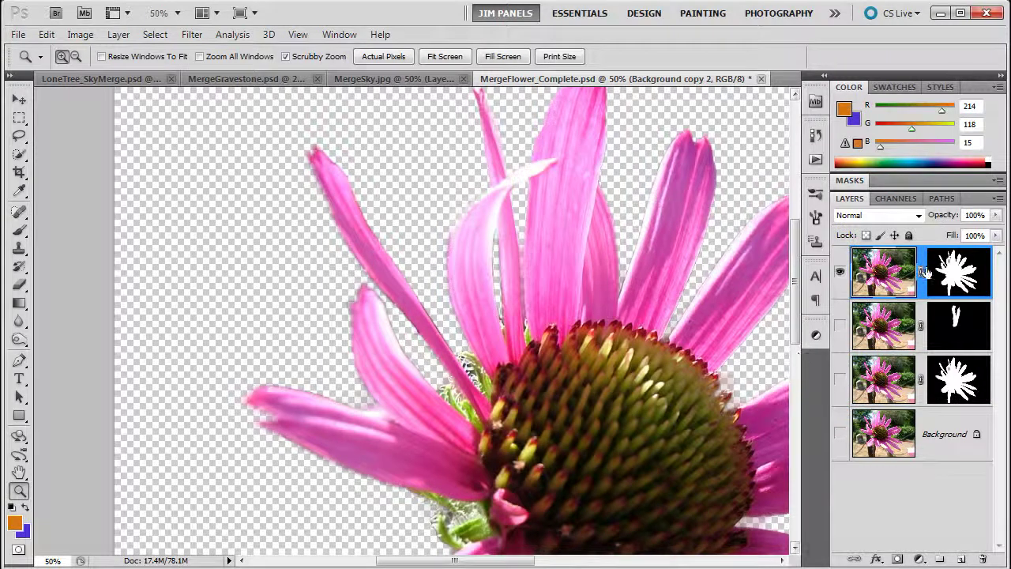
{"action": "left_click", "coordinate": [637, 352], "text": "alt"}
{"action": "left_click", "coordinate": [636, 352], "text": "alt"}
{"action": "left_click", "coordinate": [624, 352], "text": "alt"}
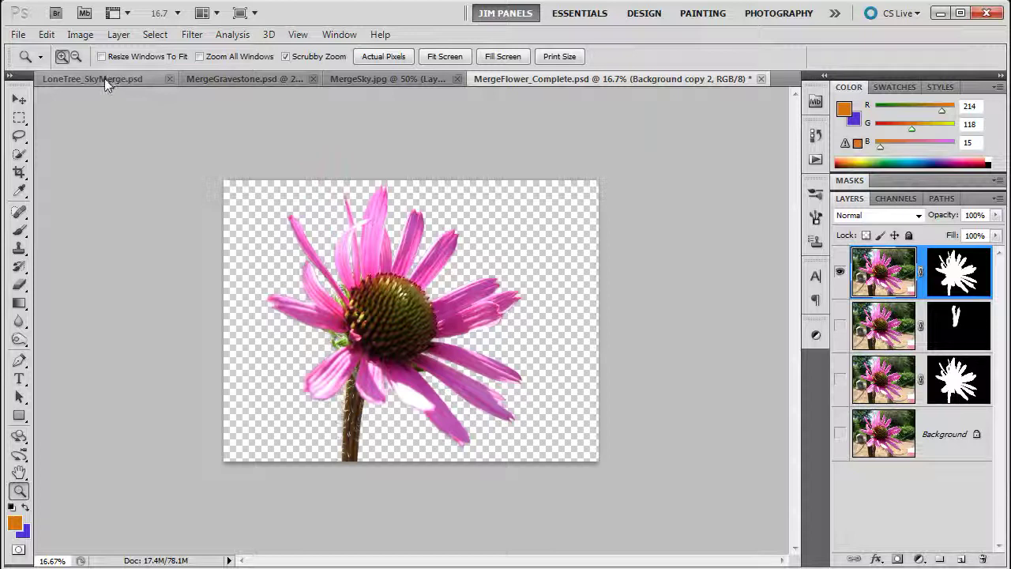
Step: Drag the masked coneflower and gravestone layers into LoneTree_SkyMerge with the Move tool
{"action": "left_click", "coordinate": [19, 100]}
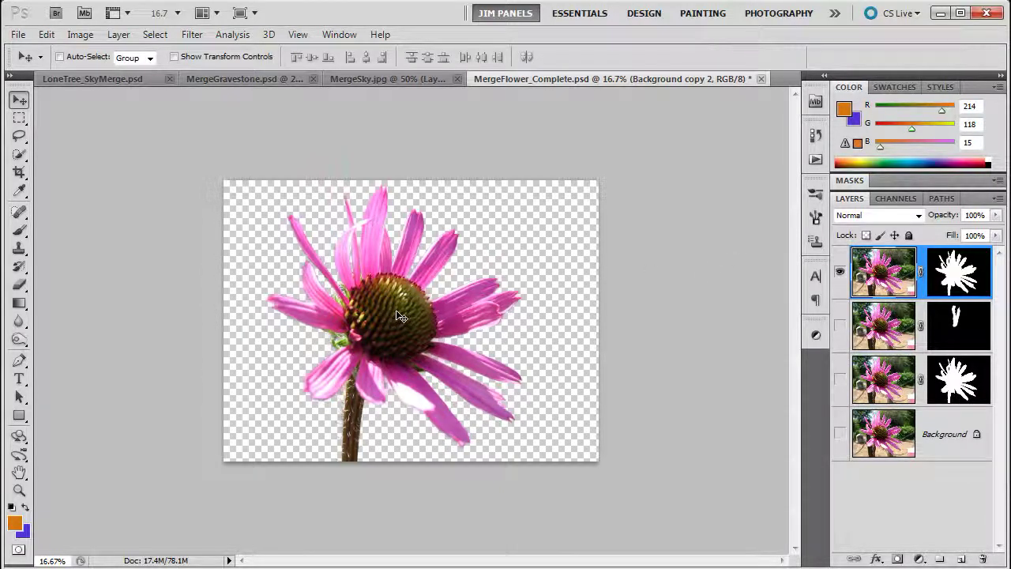
{"action": "left_click_drag", "start_coordinate": [399, 316], "coordinate": [355, 215]}
{"action": "left_click_drag", "start_coordinate": [368, 276], "coordinate": [367, 276]}
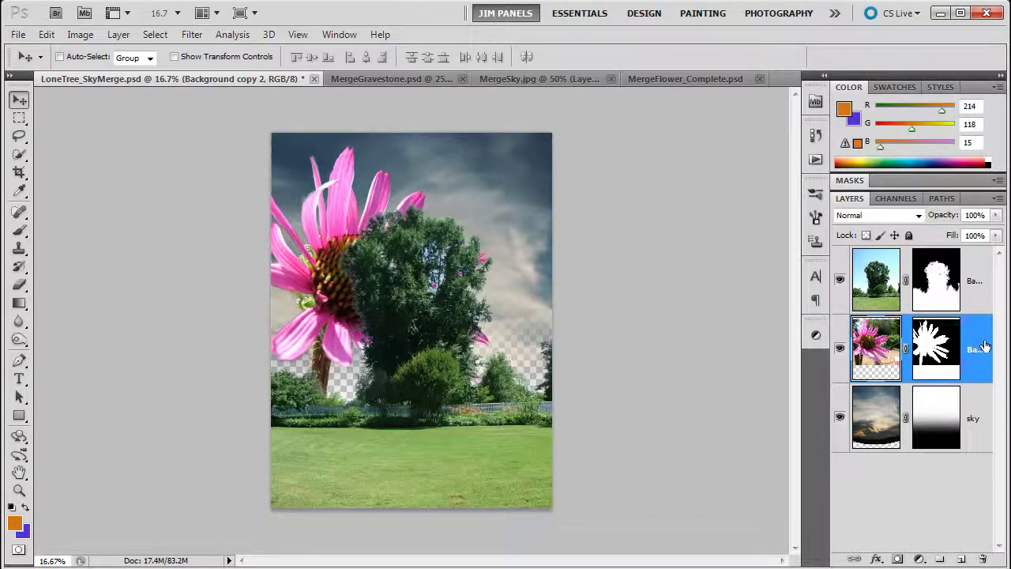
{"action": "left_click", "coordinate": [387, 78]}
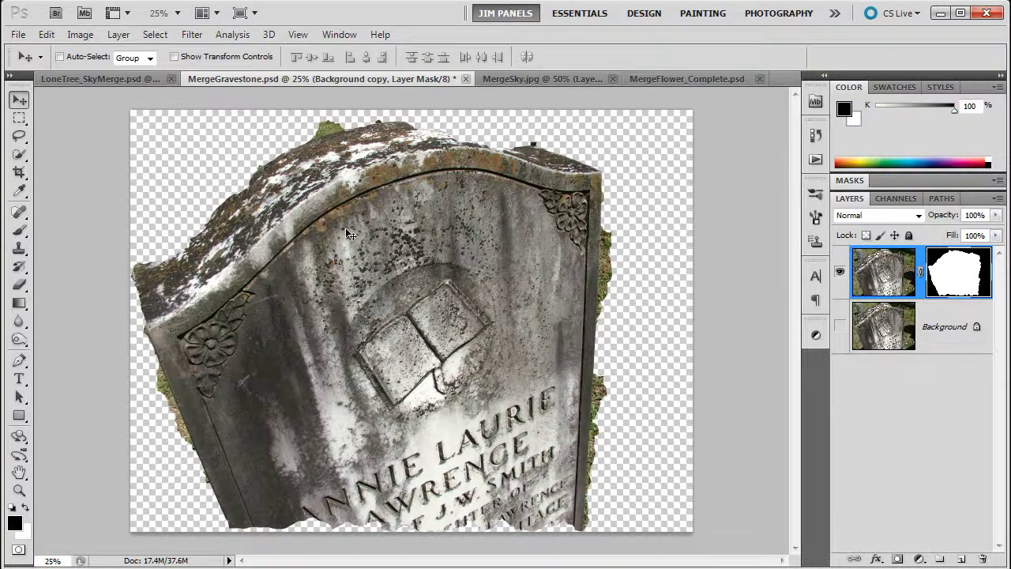
{"action": "left_click_drag", "start_coordinate": [407, 261], "coordinate": [430, 236]}
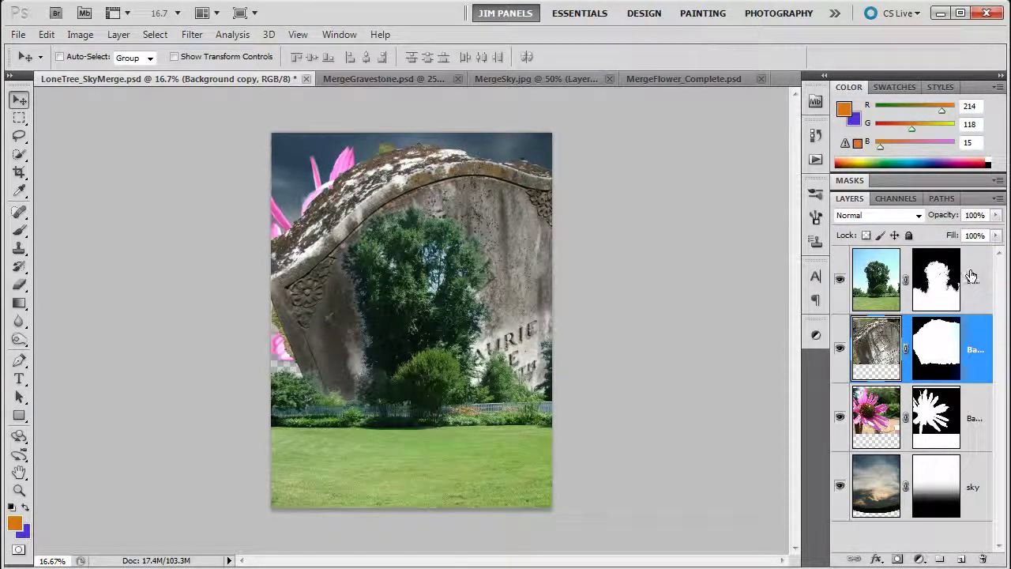
Step: Move the tree layer above the sky, hide the gravestone, and drag the coneflower lower
{"action": "left_click_drag", "start_coordinate": [976, 279], "coordinate": [973, 452]}
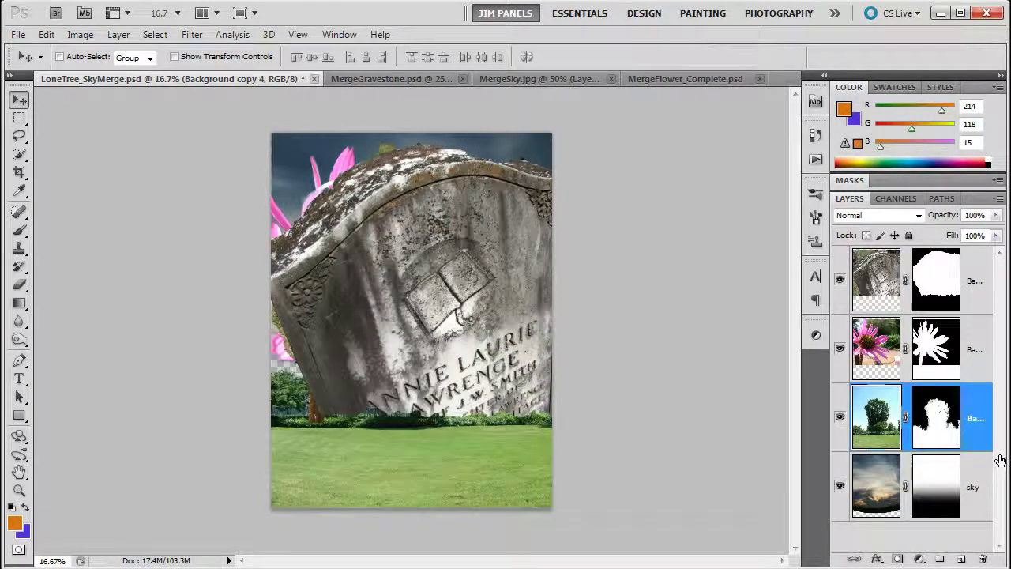
{"action": "left_click", "coordinate": [840, 282]}
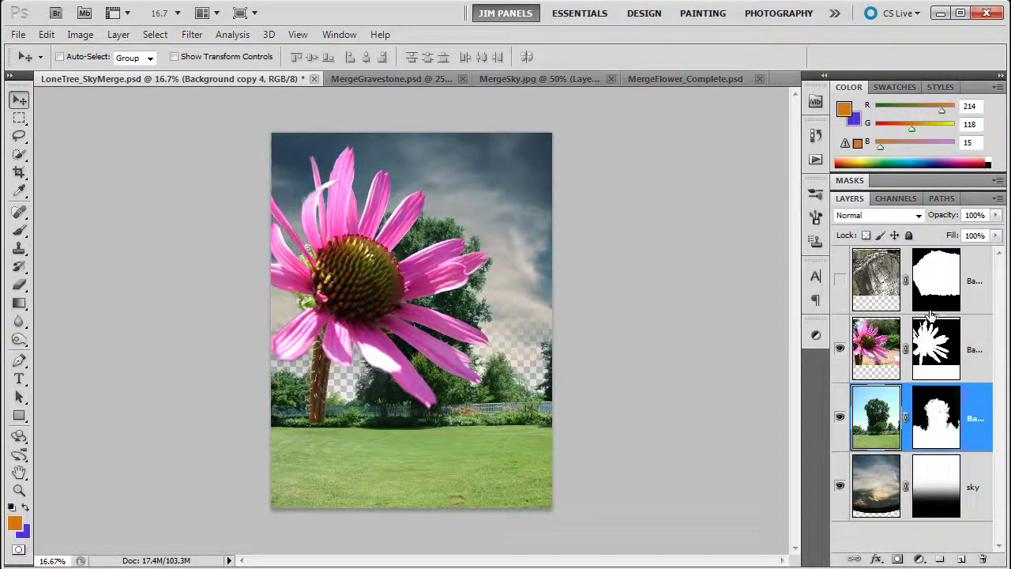
{"action": "left_click", "coordinate": [969, 349]}
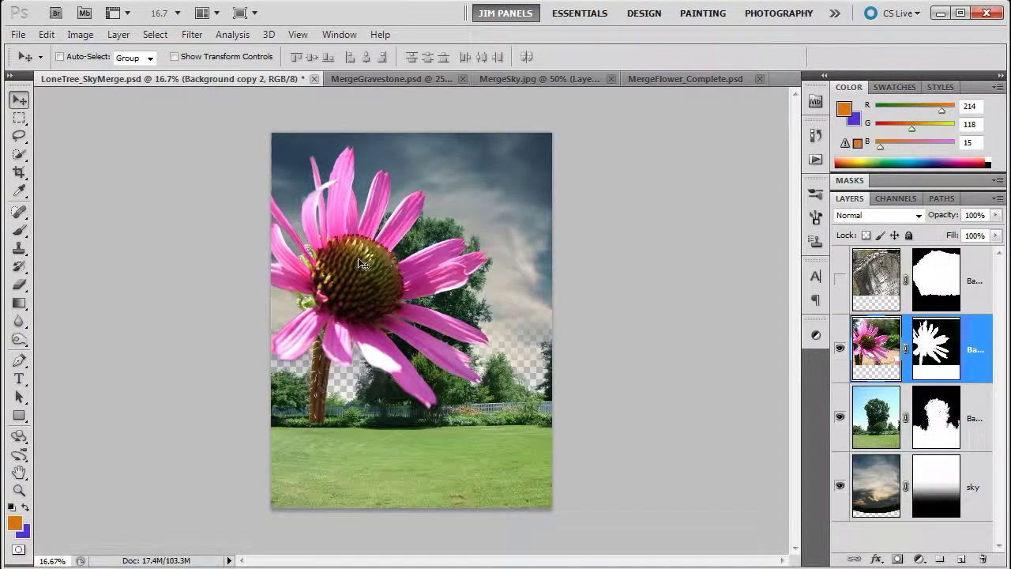
{"action": "left_click_drag", "start_coordinate": [344, 274], "coordinate": [382, 365]}
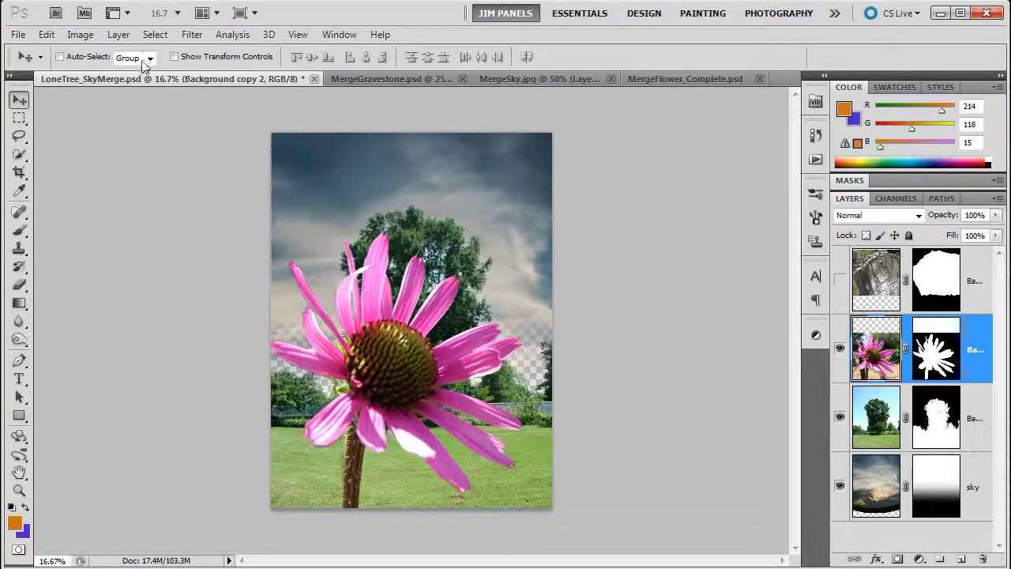
Step: Flip the coneflower horizontally and nudge it slightly left and down
{"action": "left_click", "coordinate": [47, 35]}
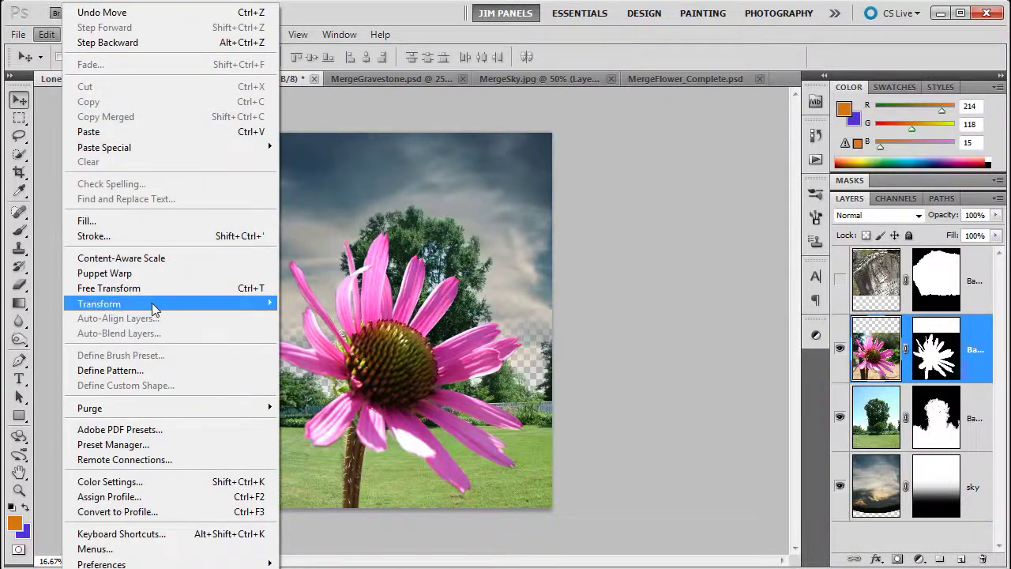
{"action": "mouse_move", "coordinate": [263, 303]}
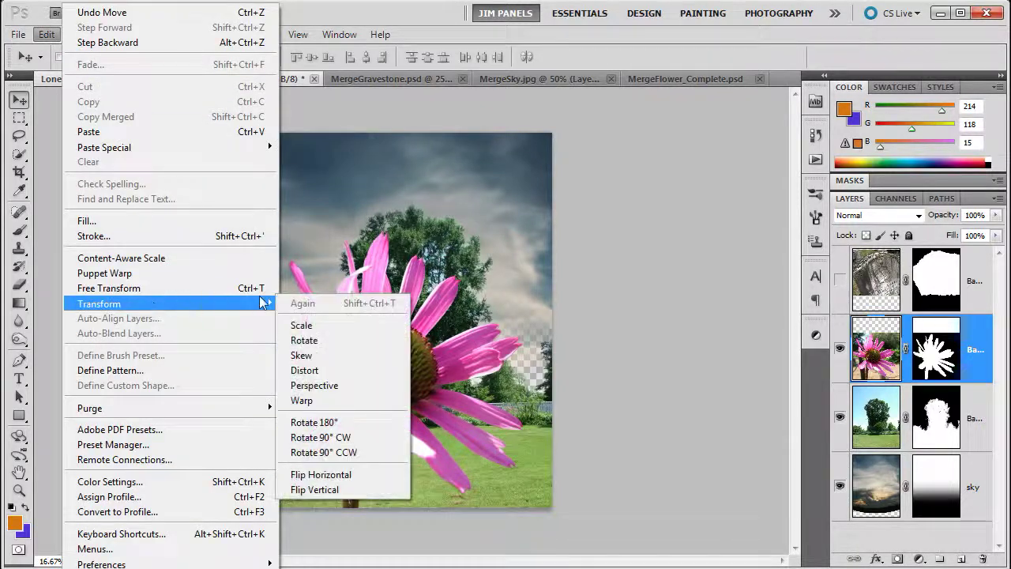
{"action": "left_click", "coordinate": [344, 477]}
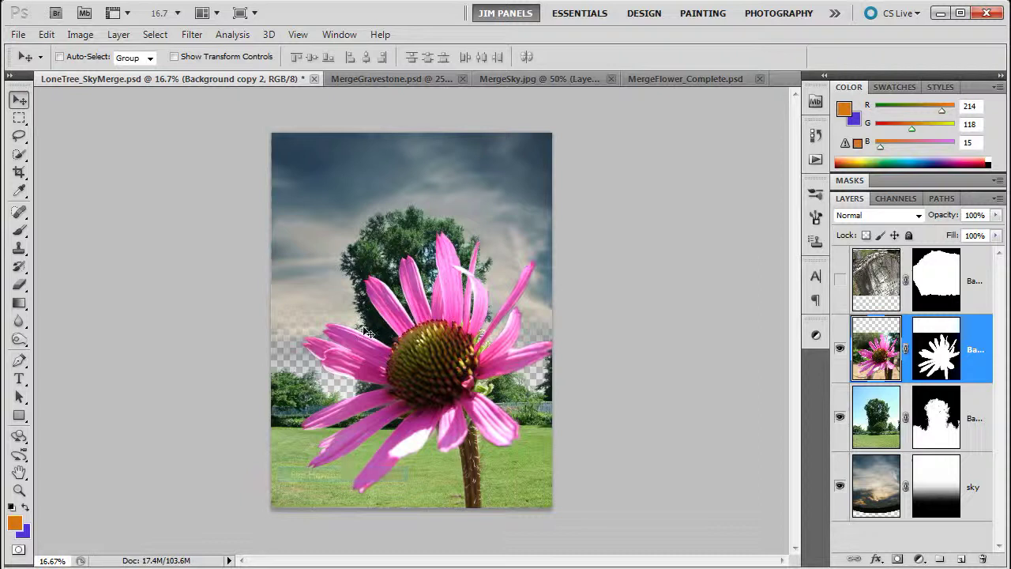
{"action": "left_click_drag", "start_coordinate": [445, 365], "coordinate": [433, 379]}
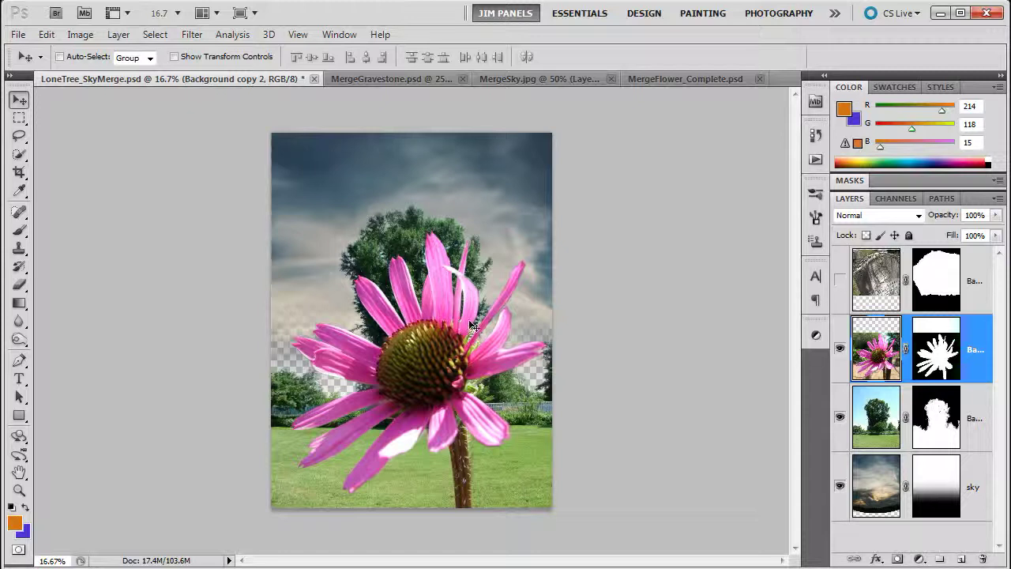
Step: Scale the coneflower down to about 68% and shift it a little left
{"action": "key", "text": "ctrl+t"}
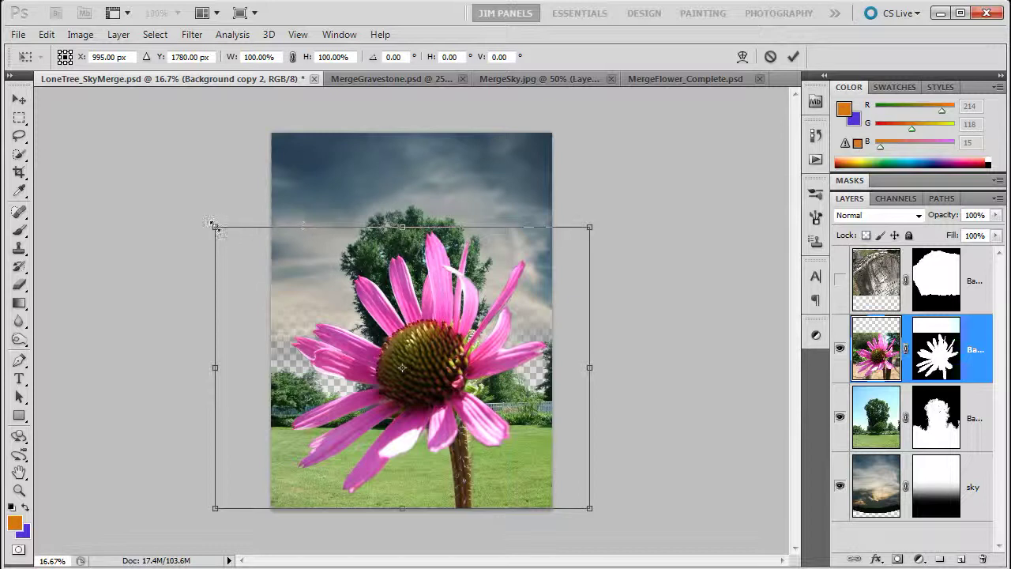
{"action": "left_click_drag", "start_coordinate": [213, 226], "coordinate": [350, 298]}
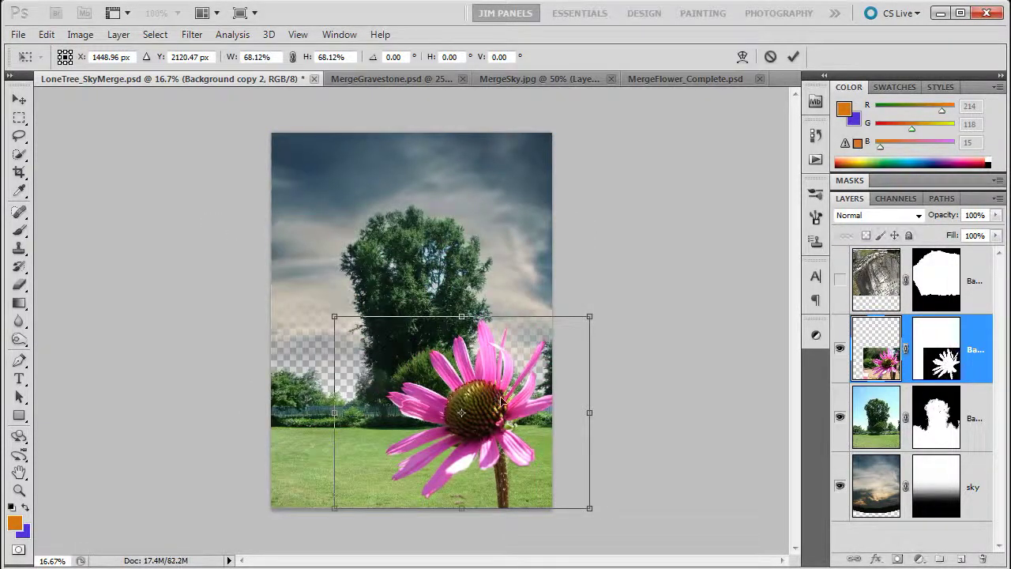
{"action": "left_click_drag", "start_coordinate": [503, 401], "coordinate": [485, 402]}
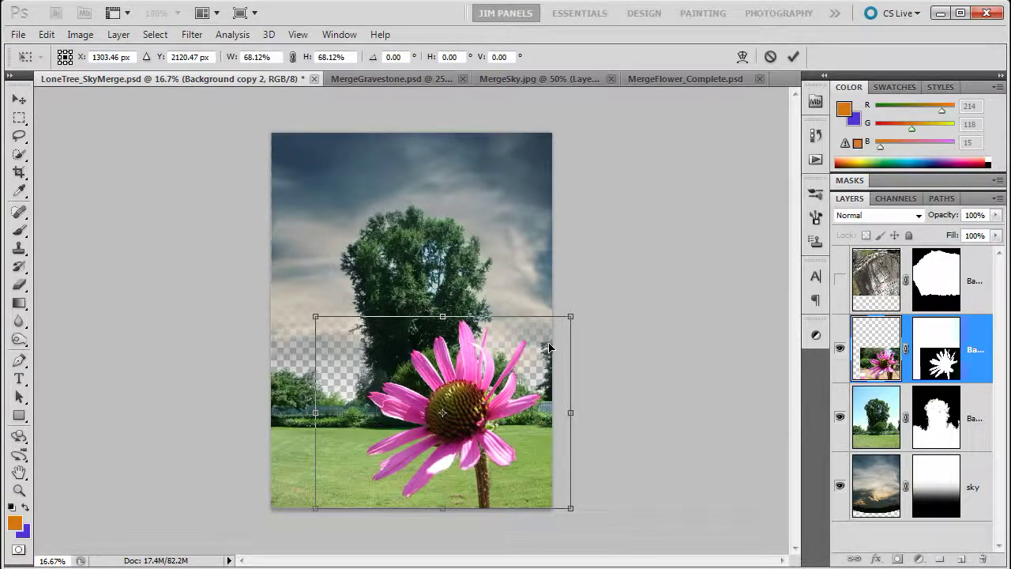
{"action": "key", "text": "Return"}
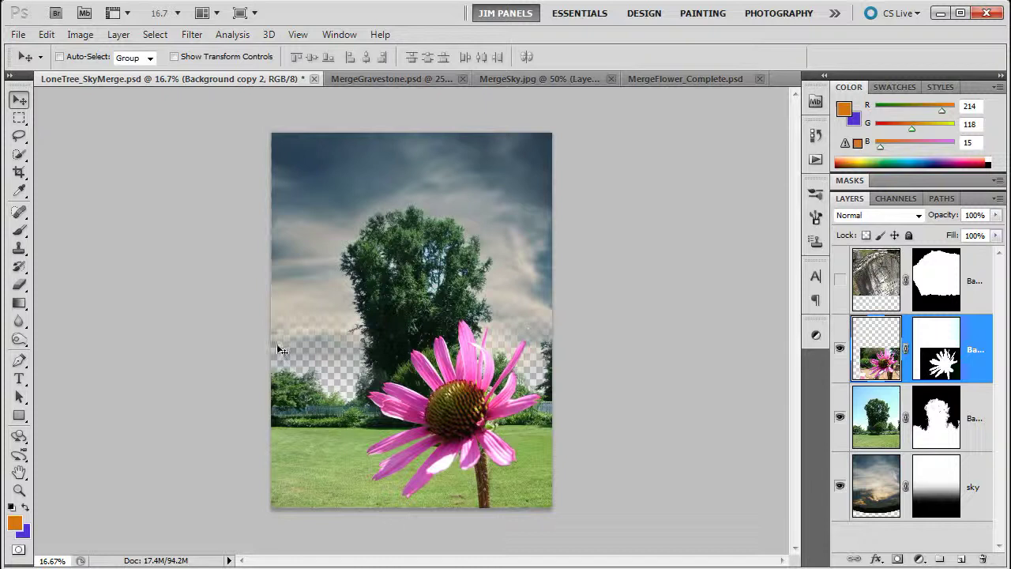
Step: Zoom in on the coneflower and the tree's edge against the sky
{"action": "left_click", "coordinate": [19, 490]}
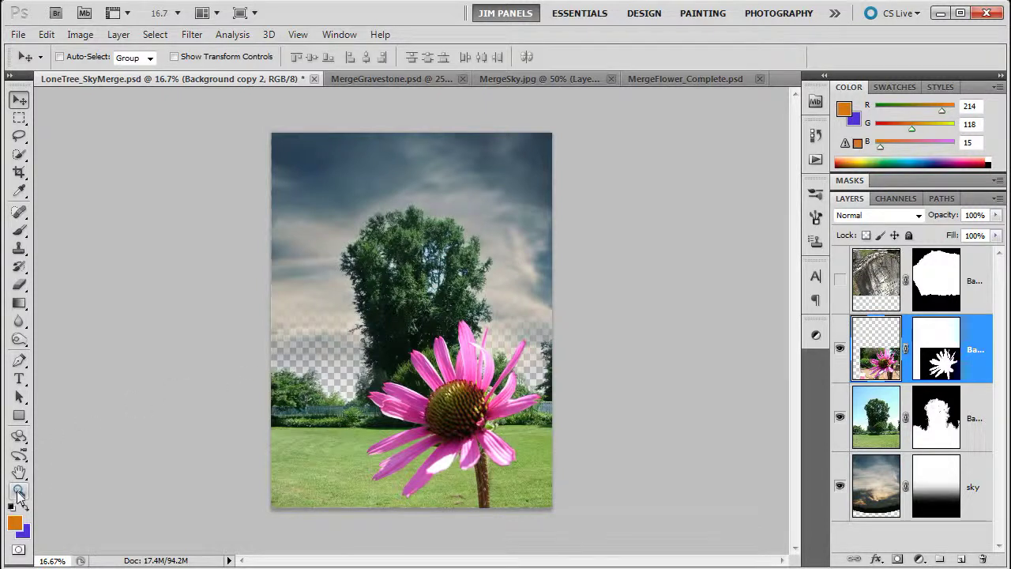
{"action": "left_click", "coordinate": [378, 448]}
{"action": "left_click", "coordinate": [366, 467]}
{"action": "left_click", "coordinate": [348, 451]}
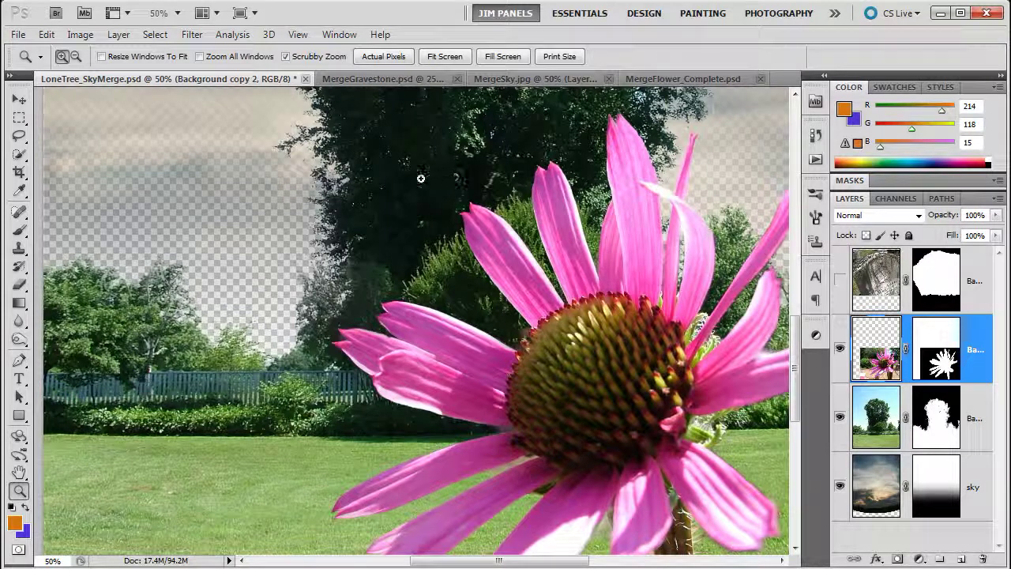
{"action": "left_click_drag", "start_coordinate": [420, 179], "coordinate": [365, 316]}
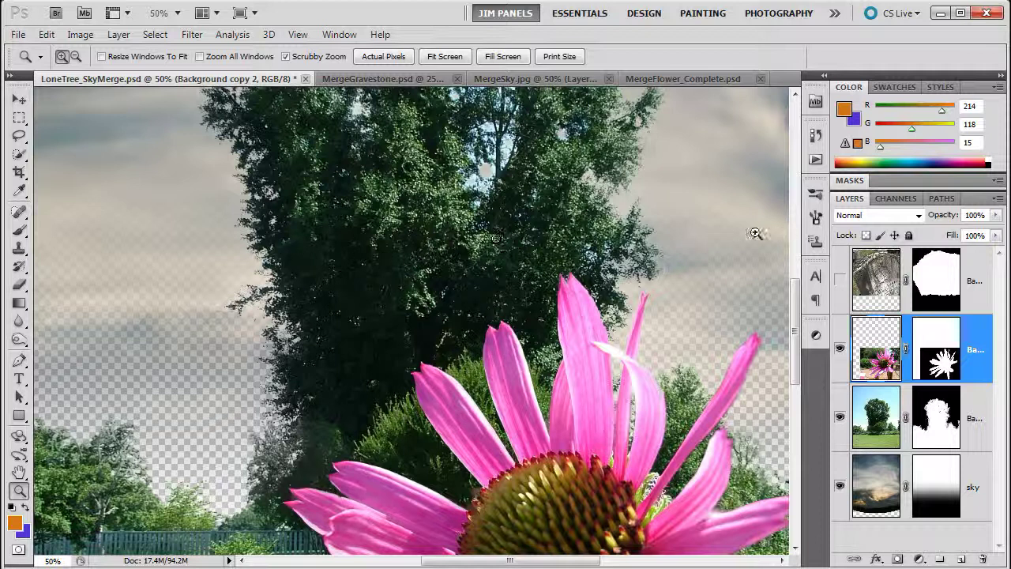
{"action": "left_click", "coordinate": [122, 316]}
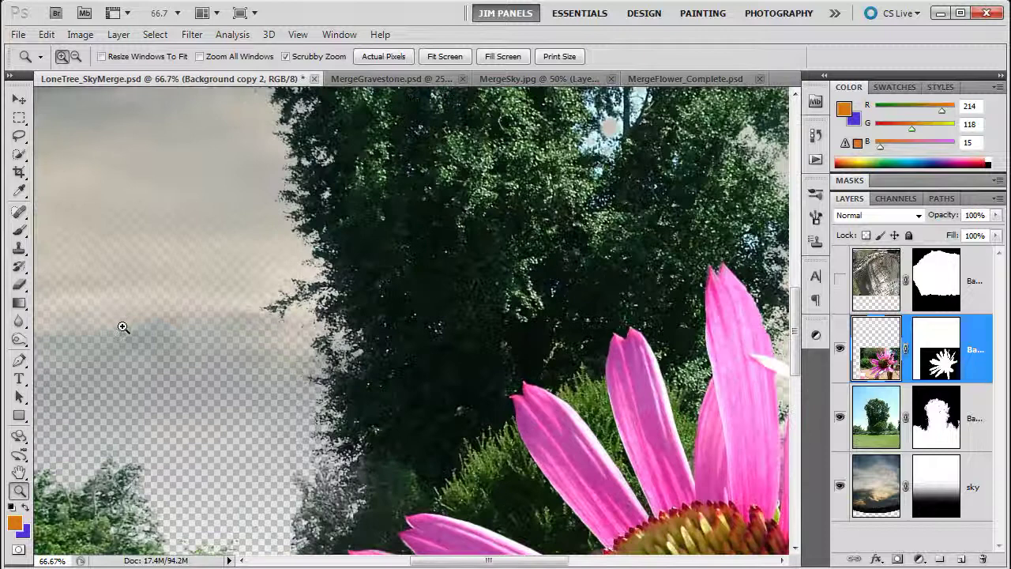
{"action": "left_click", "coordinate": [121, 327]}
{"action": "left_click", "coordinate": [129, 340]}
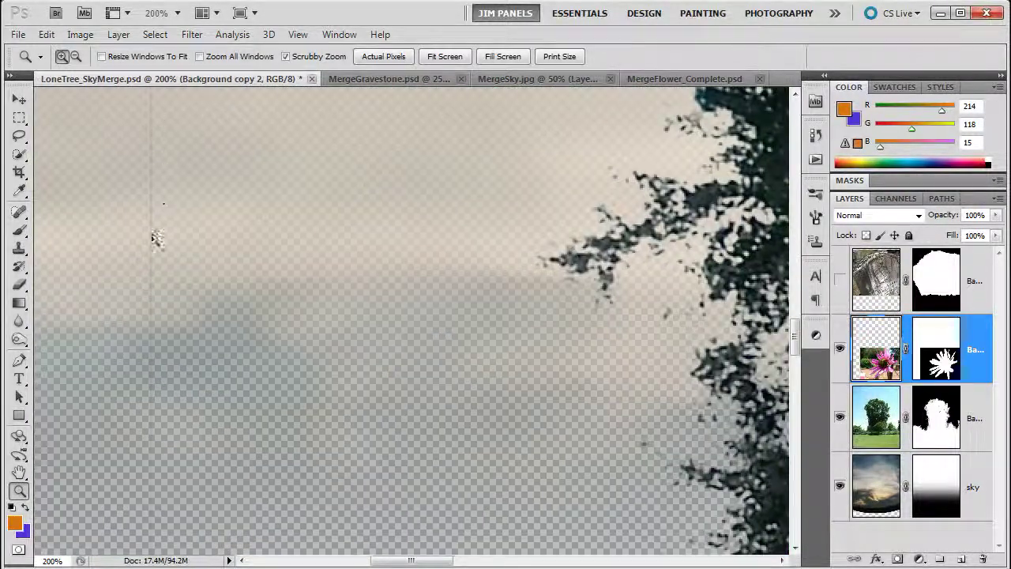
Step: Zoom back out and view the flower layer's mask in black and white, then return
{"action": "left_click", "coordinate": [376, 358], "text": "alt"}
{"action": "left_click", "coordinate": [448, 388], "text": "alt"}
{"action": "left_click", "coordinate": [477, 415], "text": "alt"}
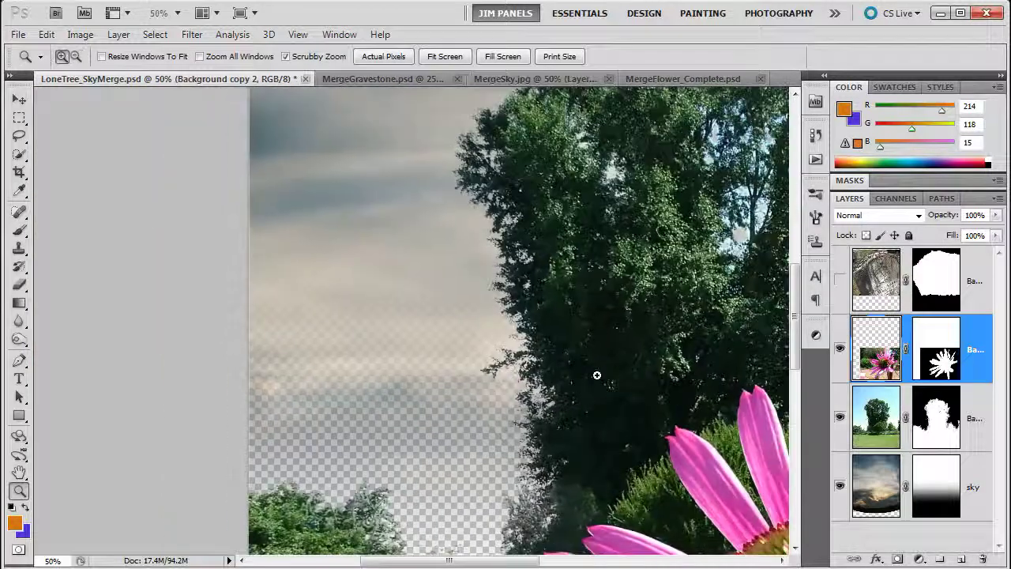
{"action": "left_click_drag", "start_coordinate": [596, 375], "coordinate": [434, 274]}
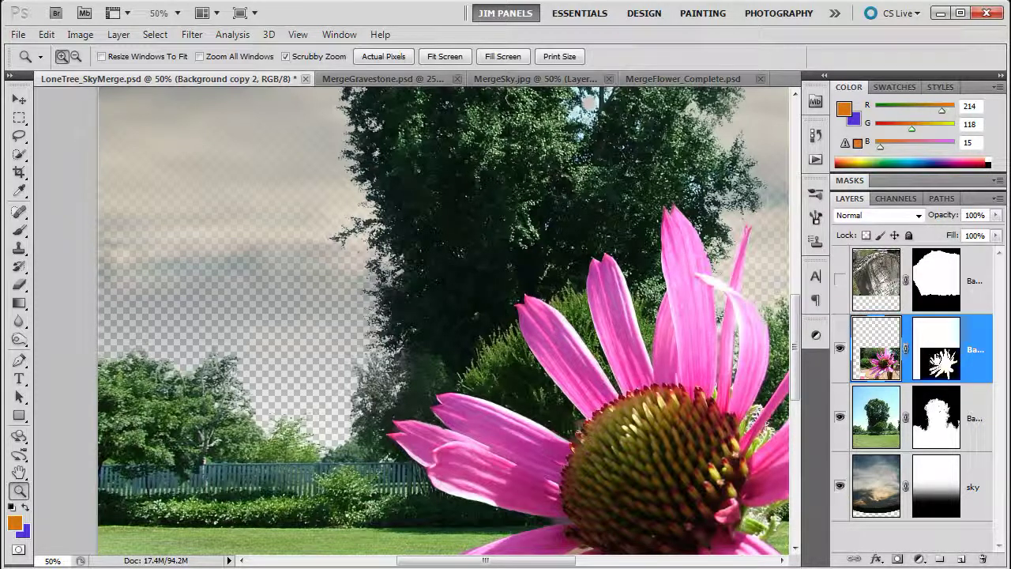
{"action": "left_click", "coordinate": [936, 359], "text": "alt"}
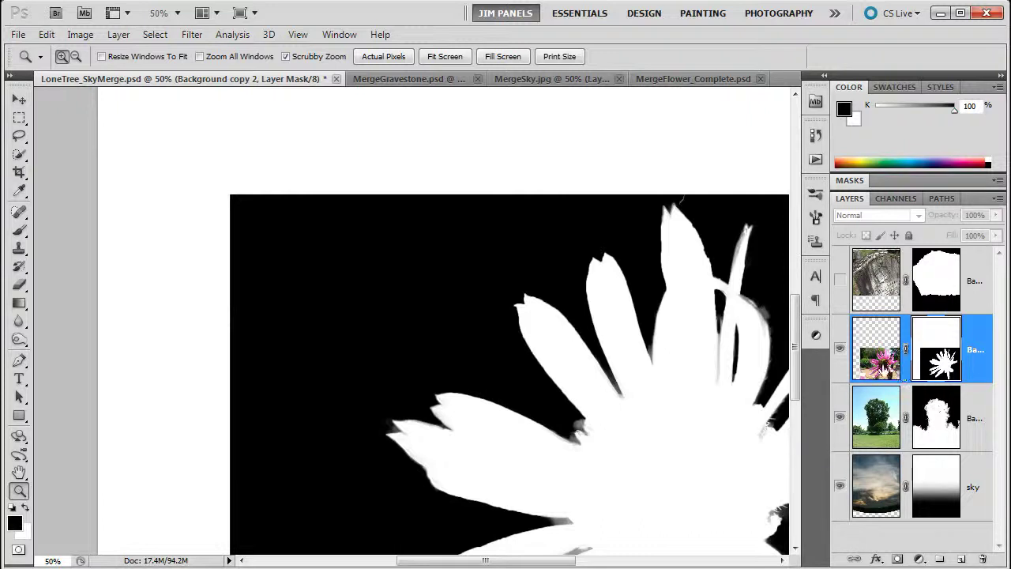
{"action": "left_click", "coordinate": [878, 365]}
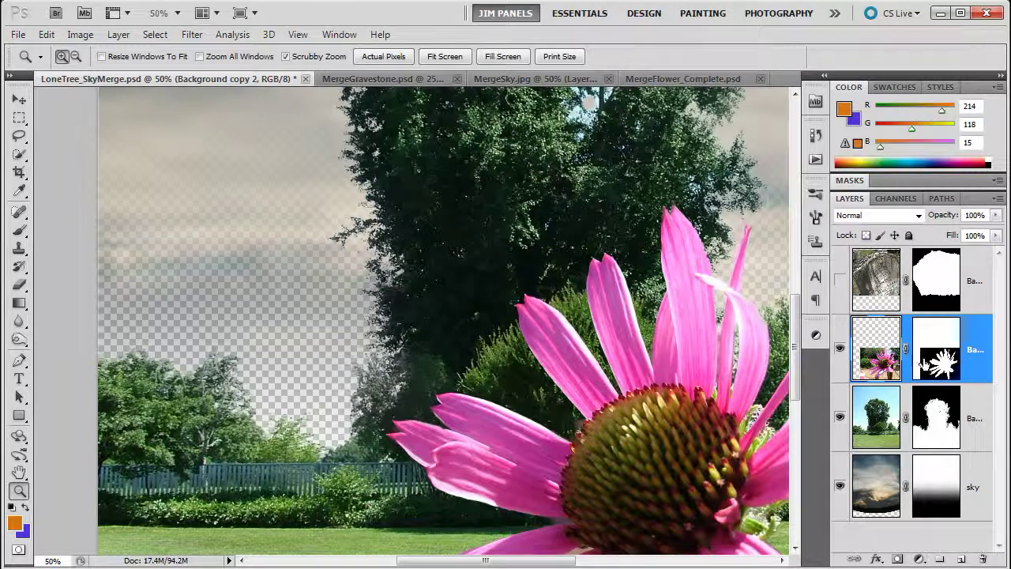
Step: Target the coneflower layer's mask, with more of the lawn and stem in view
{"action": "left_click", "coordinate": [525, 378], "text": "alt"}
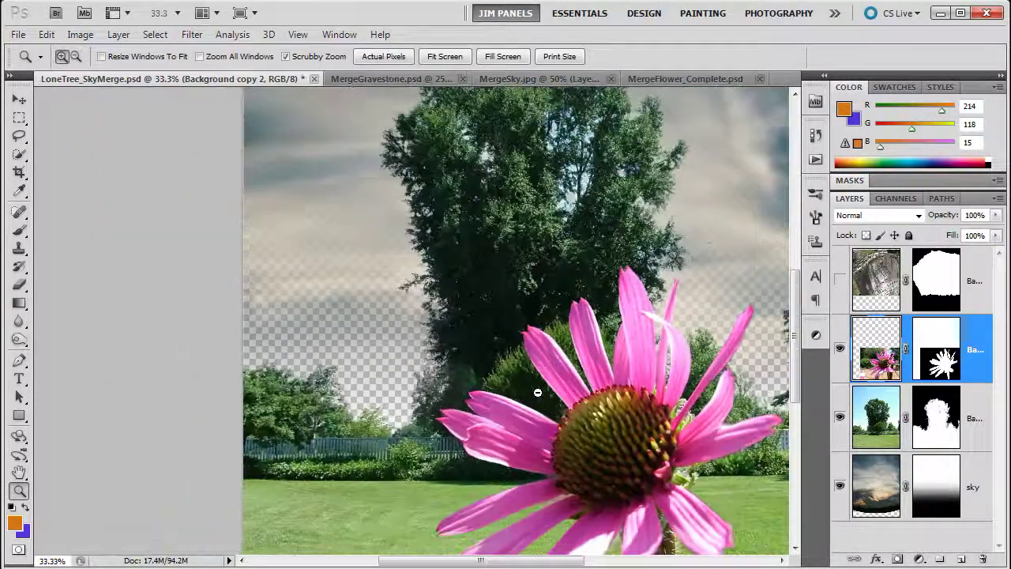
{"action": "left_click", "coordinate": [937, 351]}
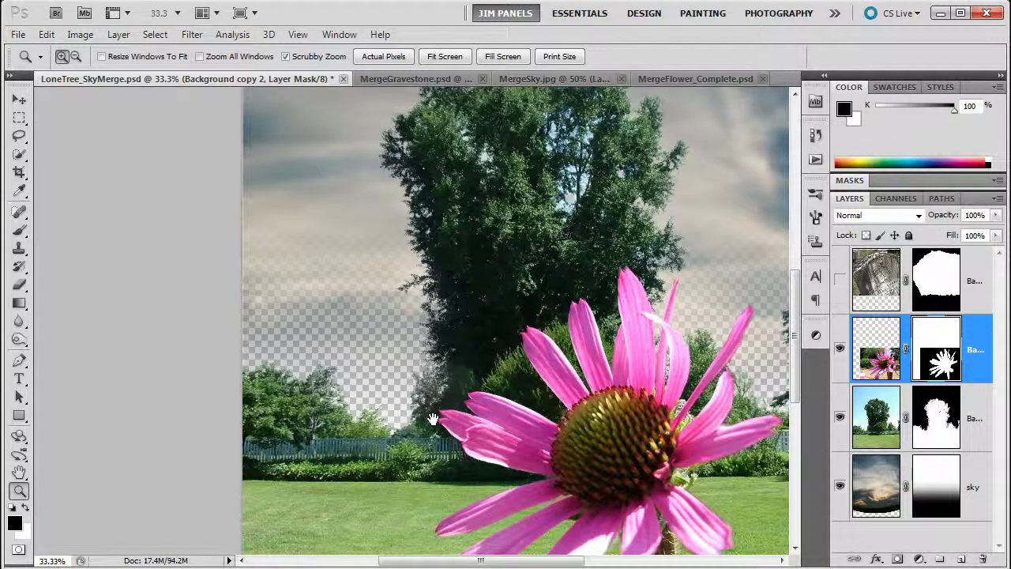
{"action": "left_click_drag", "start_coordinate": [439, 380], "coordinate": [457, 300]}
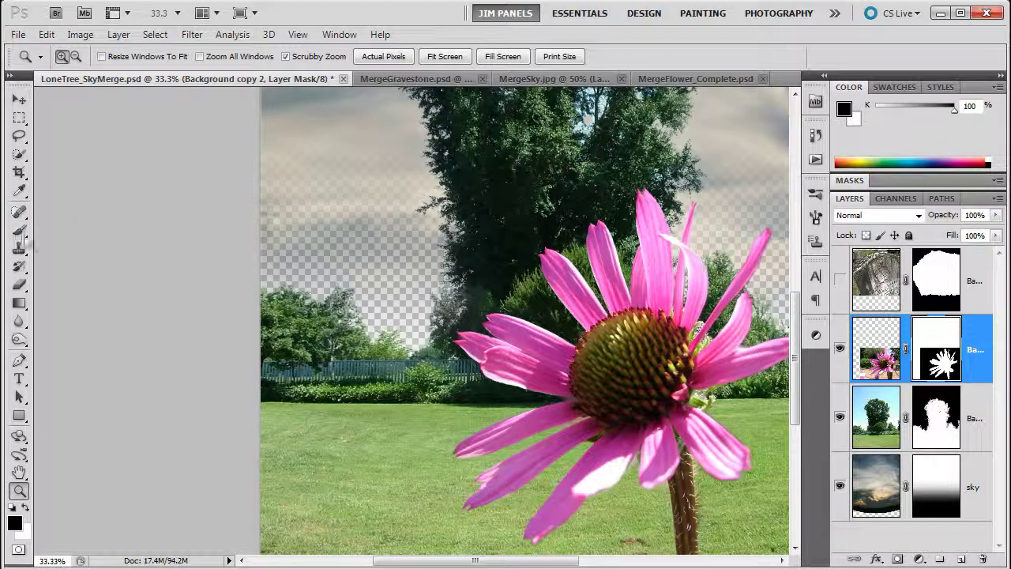
Step: Paint black with a 113-pixel brush along the top edge of the flower mask
{"action": "left_click", "coordinate": [20, 231]}
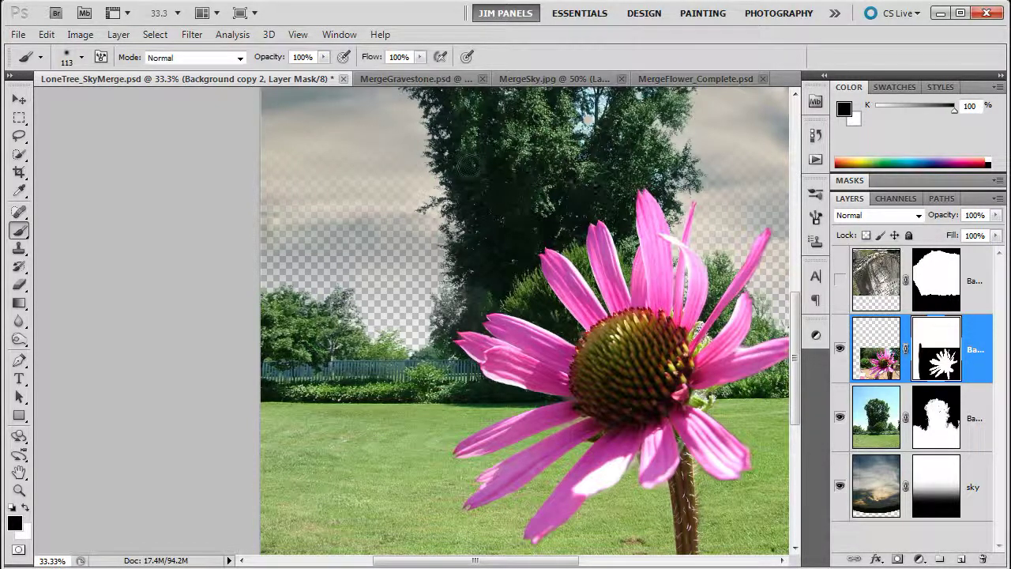
{"action": "left_click", "coordinate": [934, 365], "text": "alt"}
{"action": "left_click", "coordinate": [937, 364], "text": "alt"}
{"action": "left_click_drag", "start_coordinate": [761, 170], "coordinate": [624, 186]}
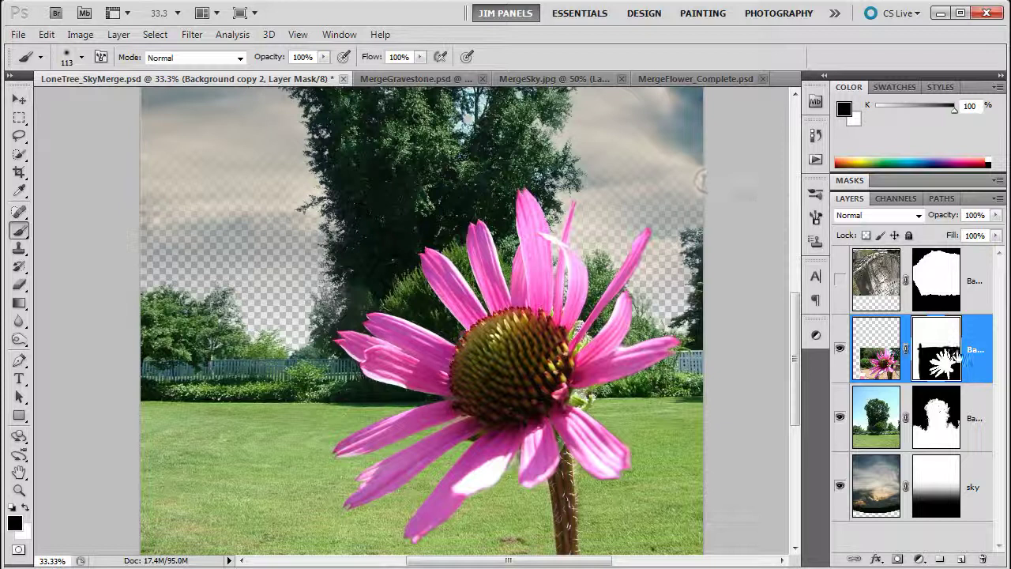
{"action": "left_click", "coordinate": [946, 358], "text": "alt"}
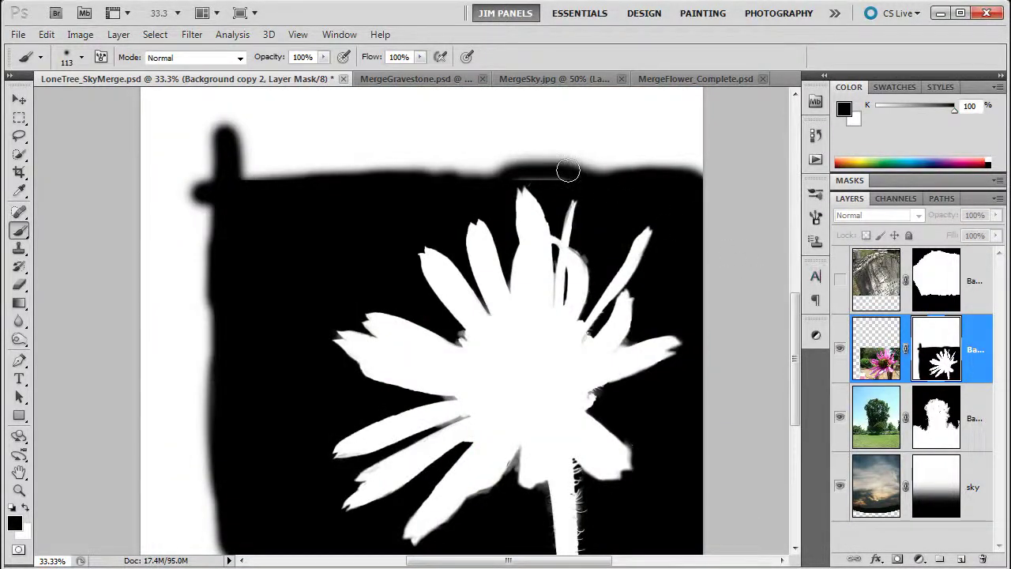
{"action": "left_click_drag", "start_coordinate": [569, 175], "coordinate": [530, 171]}
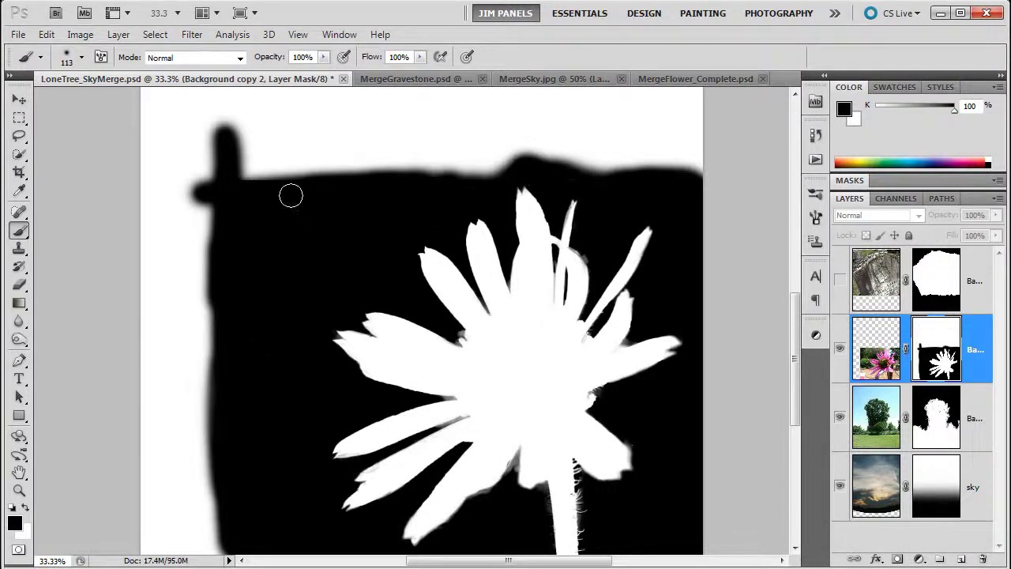
{"action": "left_click", "coordinate": [881, 370]}
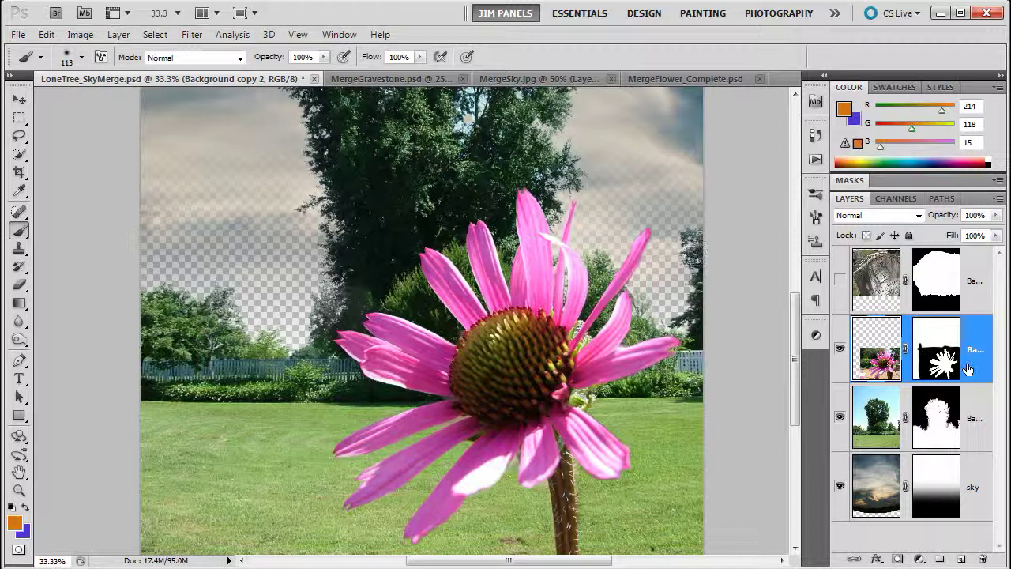
Step: Duplicate the coneflower layer, hide the lower copy, and shrink the top copy toward the lower left
{"action": "left_click_drag", "start_coordinate": [969, 369], "coordinate": [961, 559]}
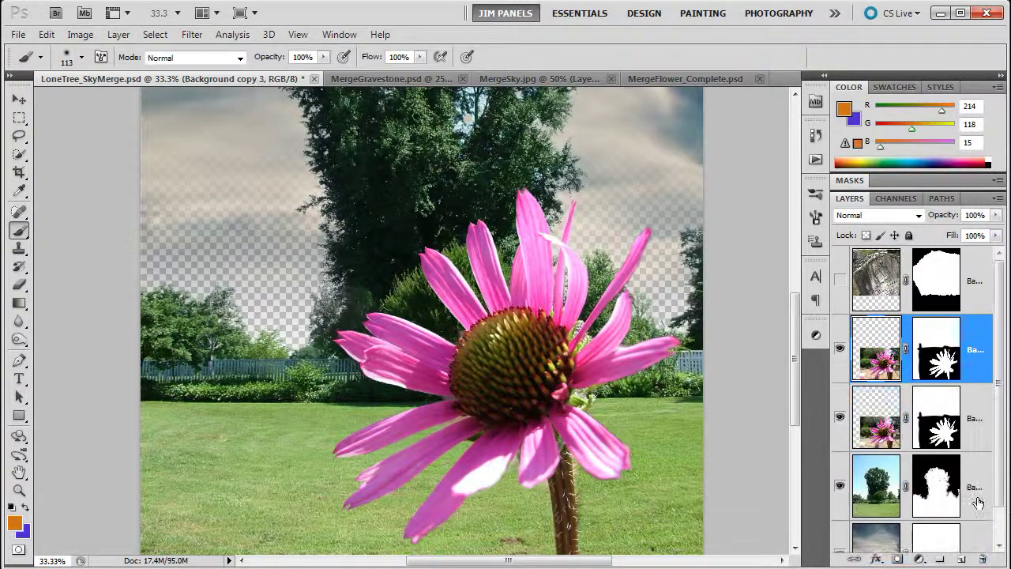
{"action": "left_click", "coordinate": [840, 418]}
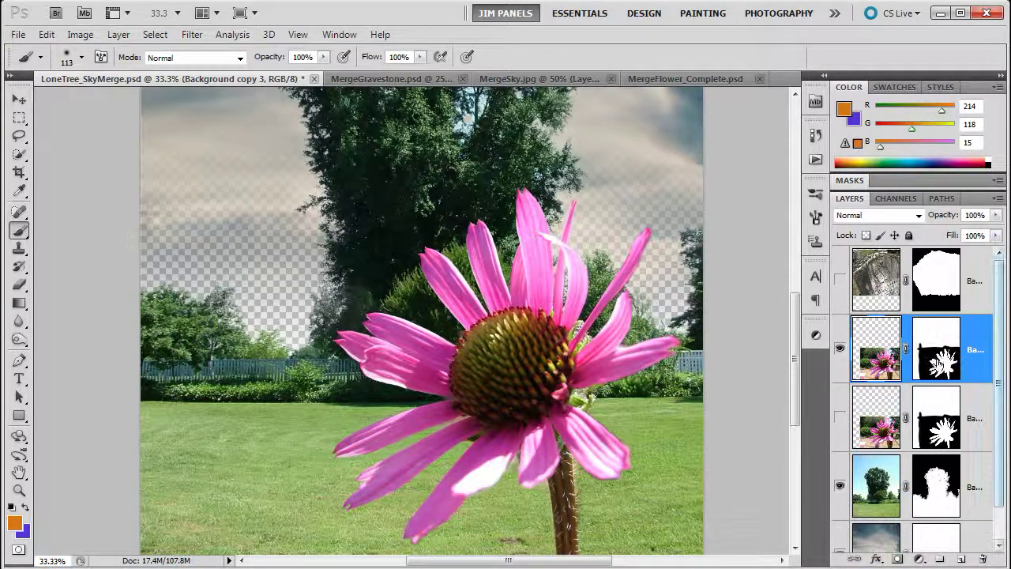
{"action": "key", "text": "ctrl+t"}
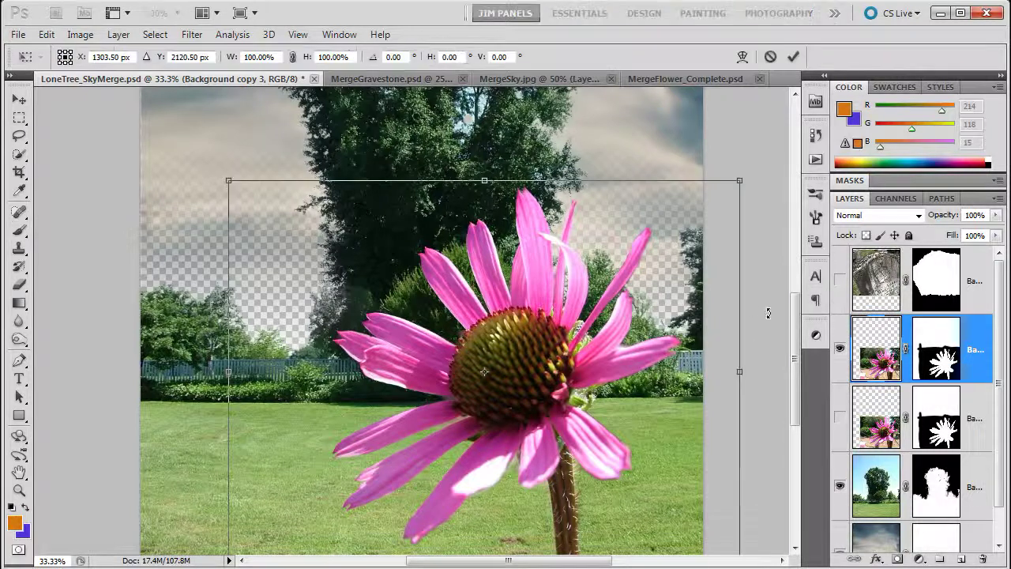
{"action": "left_click_drag", "start_coordinate": [739, 181], "coordinate": [379, 485]}
{"action": "key", "text": "Return"}
{"action": "key", "text": "b"}
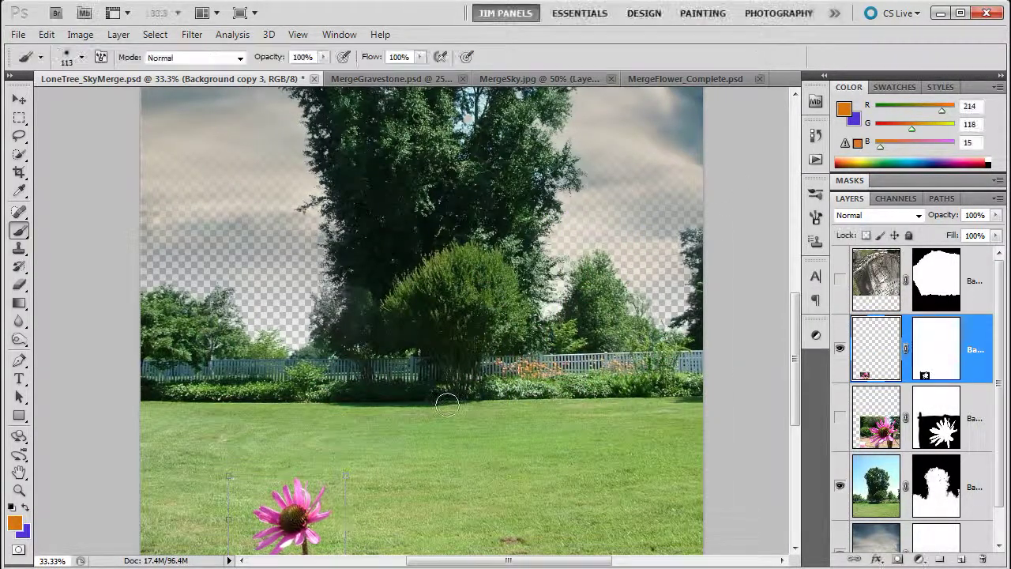
Step: Shrink the coneflower copy further, undo a stray lawn stroke, then enlarge it back over the scene
{"action": "key", "text": "ctrl+t"}
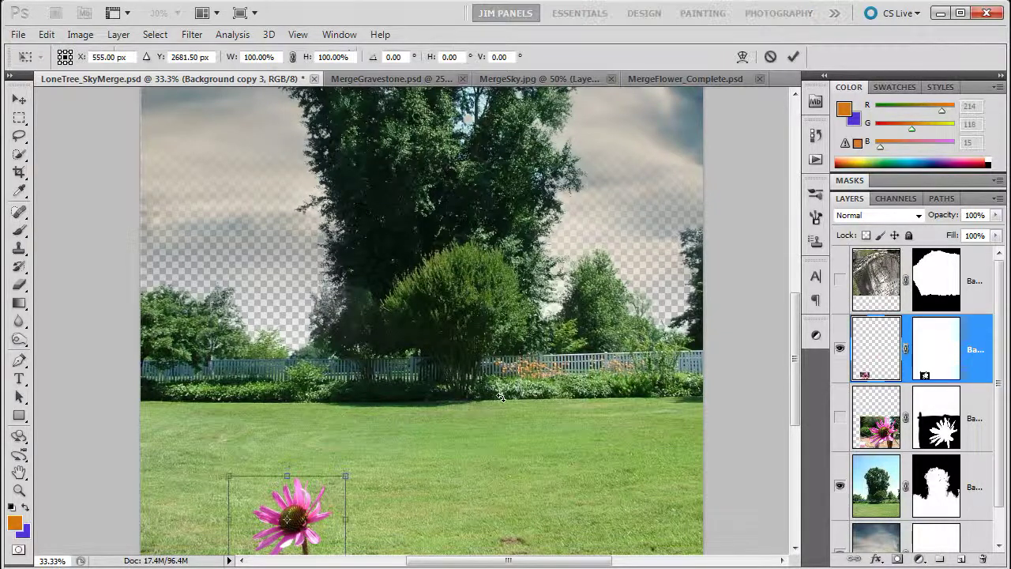
{"action": "left_click_drag", "start_coordinate": [346, 476], "coordinate": [278, 528]}
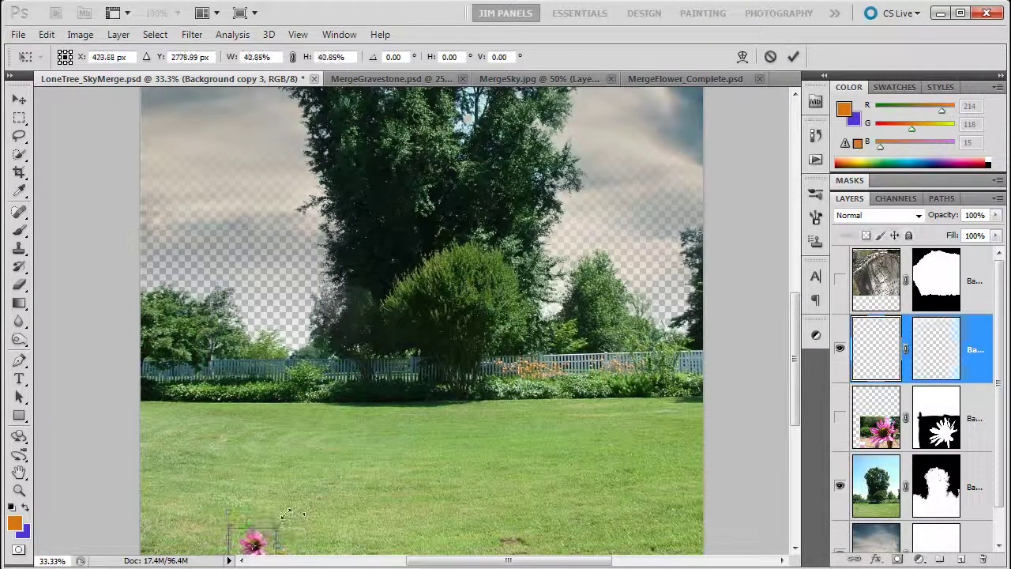
{"action": "key", "text": "Return"}
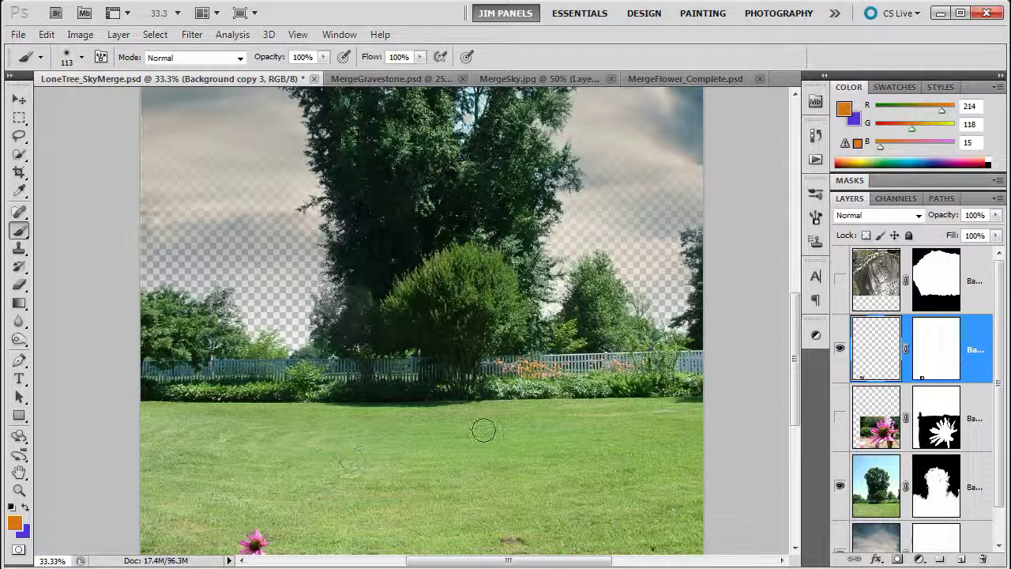
{"action": "left_click_drag", "start_coordinate": [483, 425], "coordinate": [480, 458]}
{"action": "key", "text": "ctrl+z"}
{"action": "key", "text": "ctrl+t"}
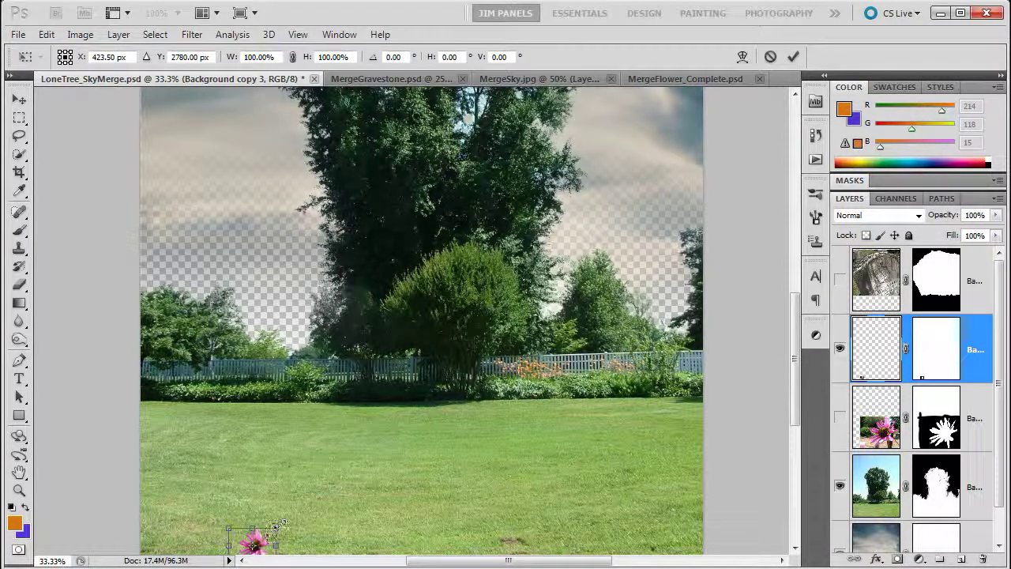
{"action": "left_click_drag", "start_coordinate": [281, 524], "coordinate": [712, 158]}
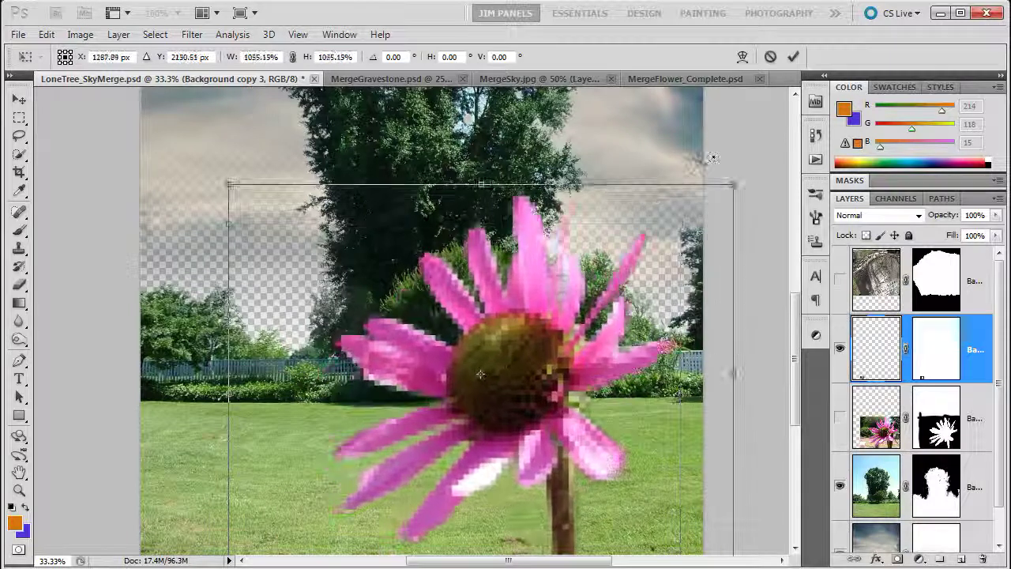
{"action": "key", "text": "Return"}
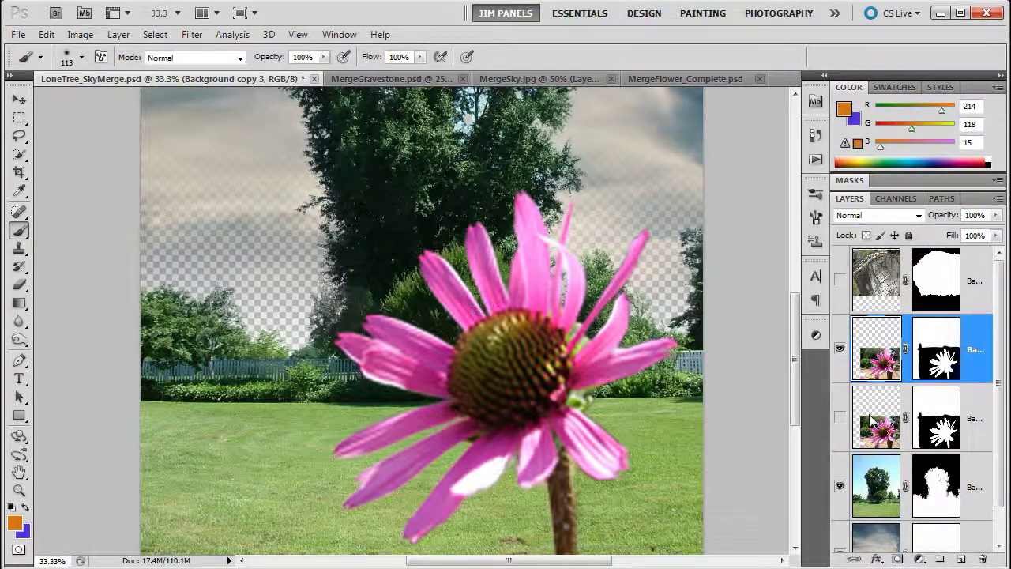
Step: Show both coneflower copies, toggling the upper one to compare them
{"action": "left_click", "coordinate": [840, 417]}
{"action": "left_click", "coordinate": [842, 350]}
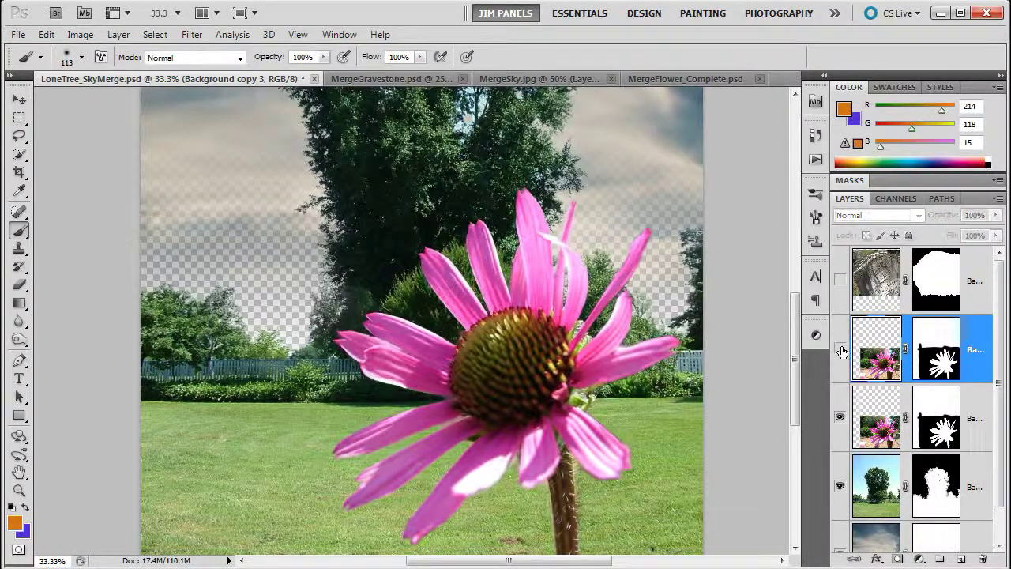
{"action": "left_click", "coordinate": [841, 350]}
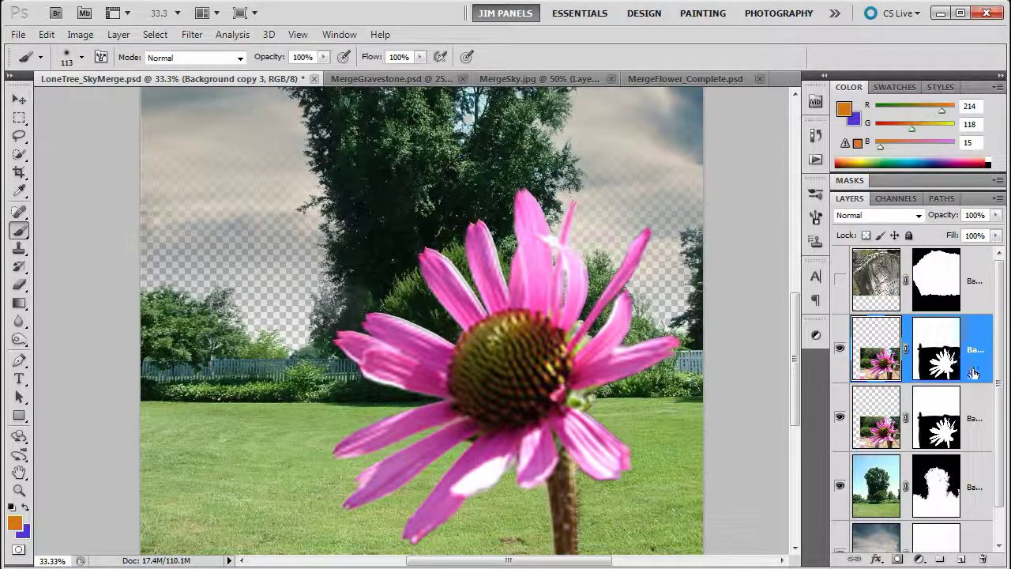
Step: Delete the extra flower copy, duplicate the upper flower layer, and hide the lower copy
{"action": "left_click_drag", "start_coordinate": [974, 373], "coordinate": [983, 559]}
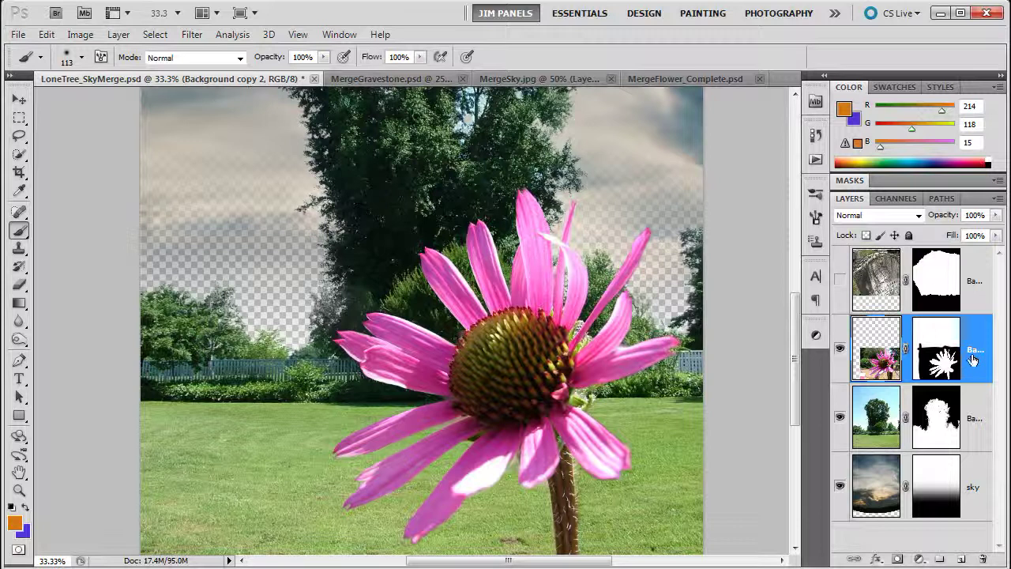
{"action": "left_click_drag", "start_coordinate": [974, 360], "coordinate": [963, 558]}
{"action": "left_click", "coordinate": [840, 416]}
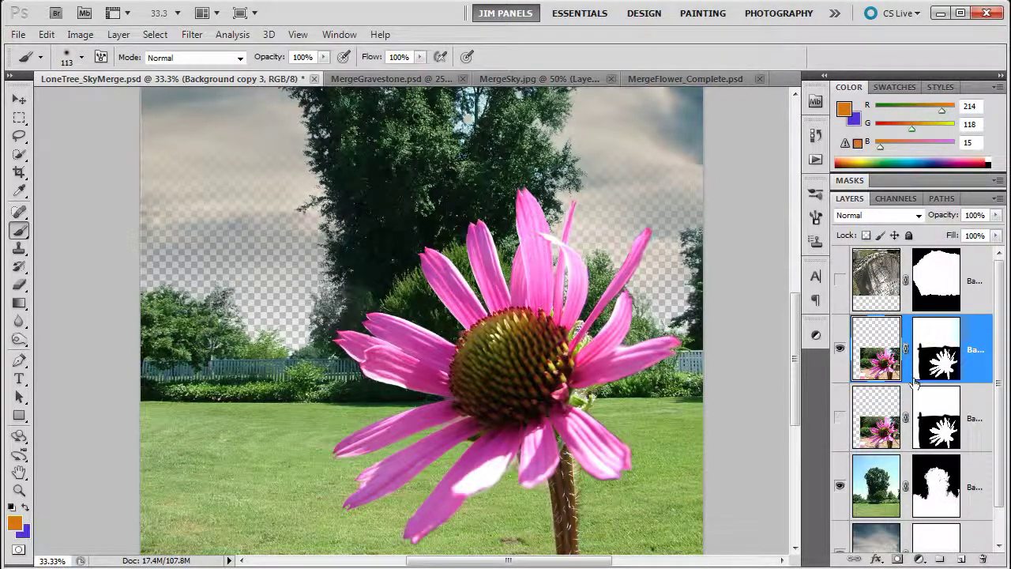
Step: Try scaling the flower to about 74% and rotating it, then cancel the transform
{"action": "key", "text": "ctrl+t"}
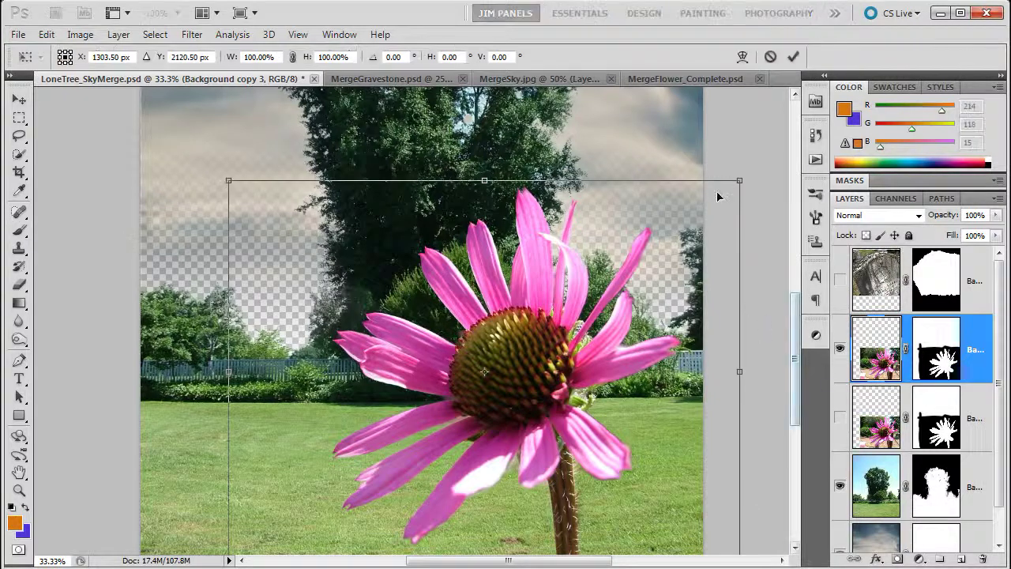
{"action": "left_click_drag", "start_coordinate": [739, 181], "coordinate": [528, 241]}
{"action": "left_click_drag", "start_coordinate": [443, 371], "coordinate": [606, 235]}
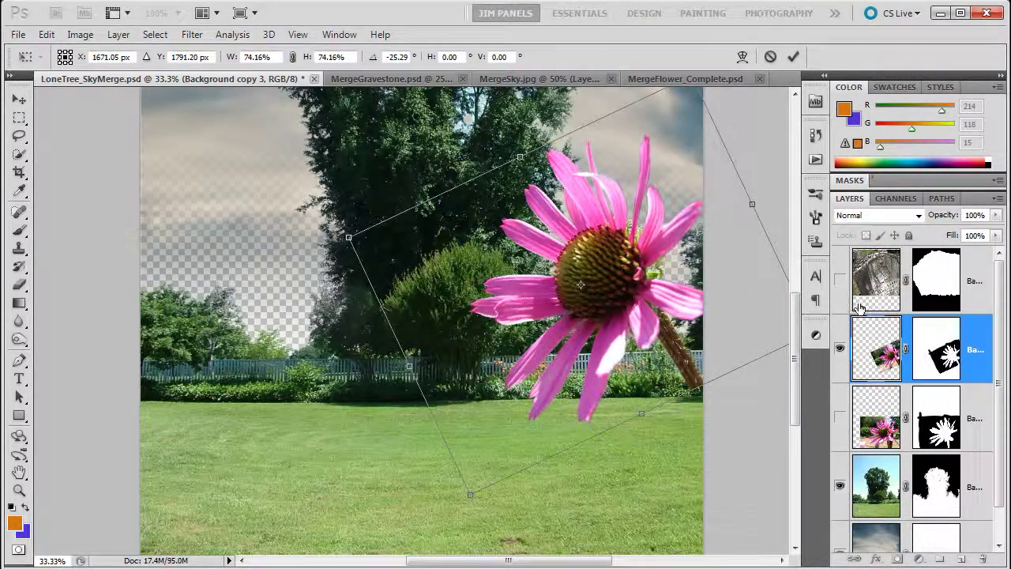
{"action": "key", "text": "Escape"}
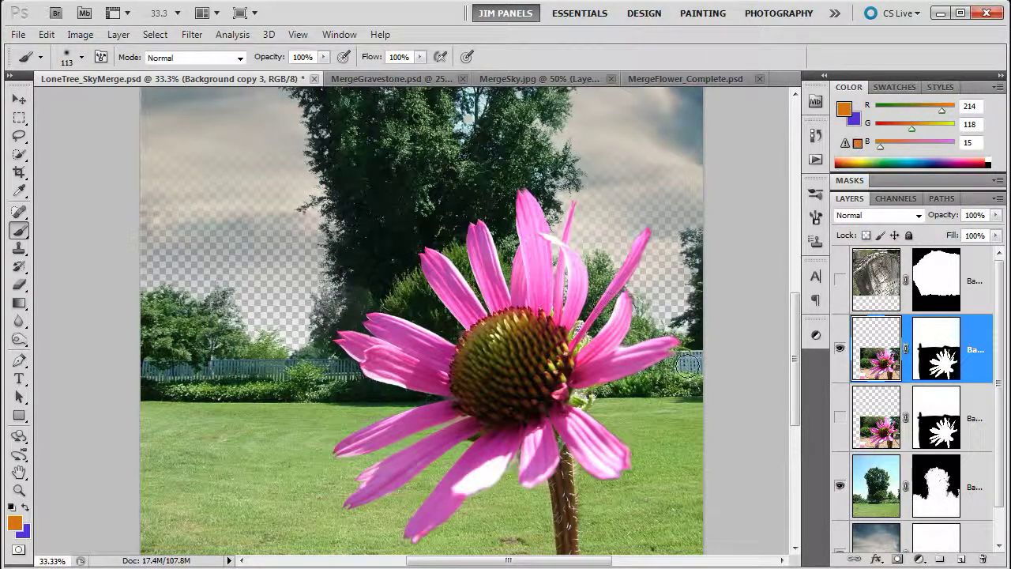
Step: Select and show the gravestone layer, zoom out to the whole image, and nudge it up slightly
{"action": "left_click", "coordinate": [975, 278]}
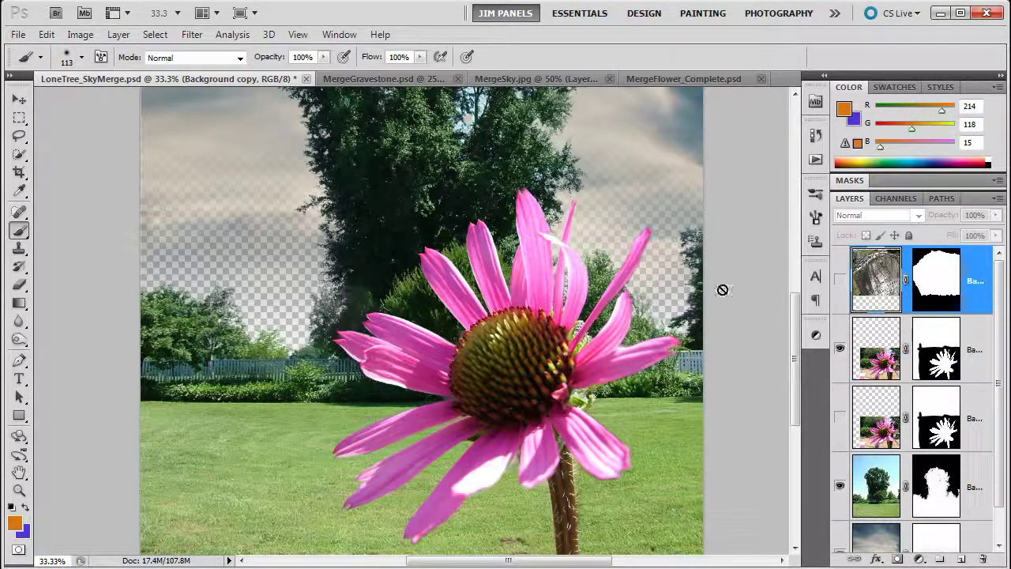
{"action": "left_click", "coordinate": [442, 360], "text": "alt"}
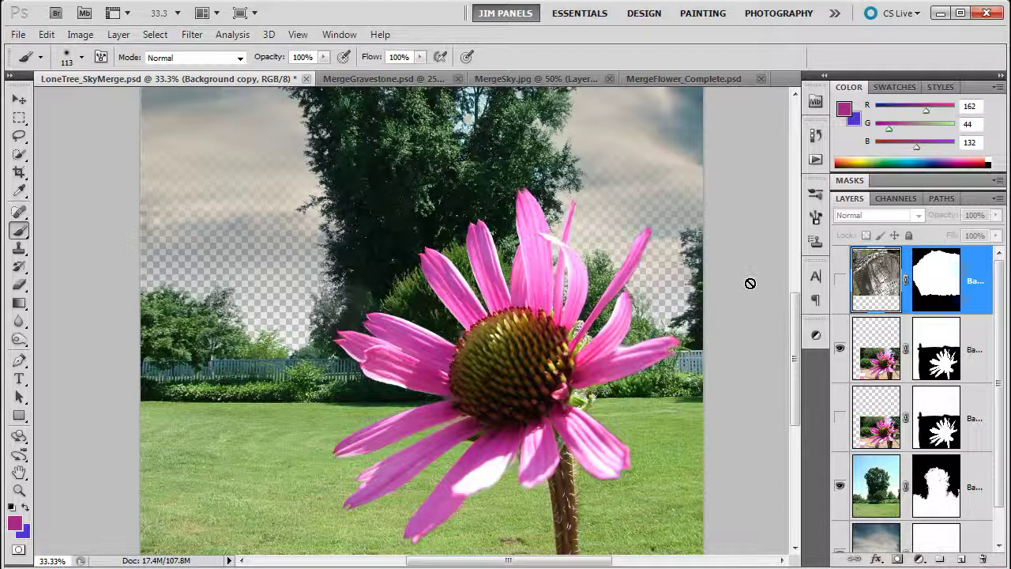
{"action": "left_click", "coordinate": [840, 280]}
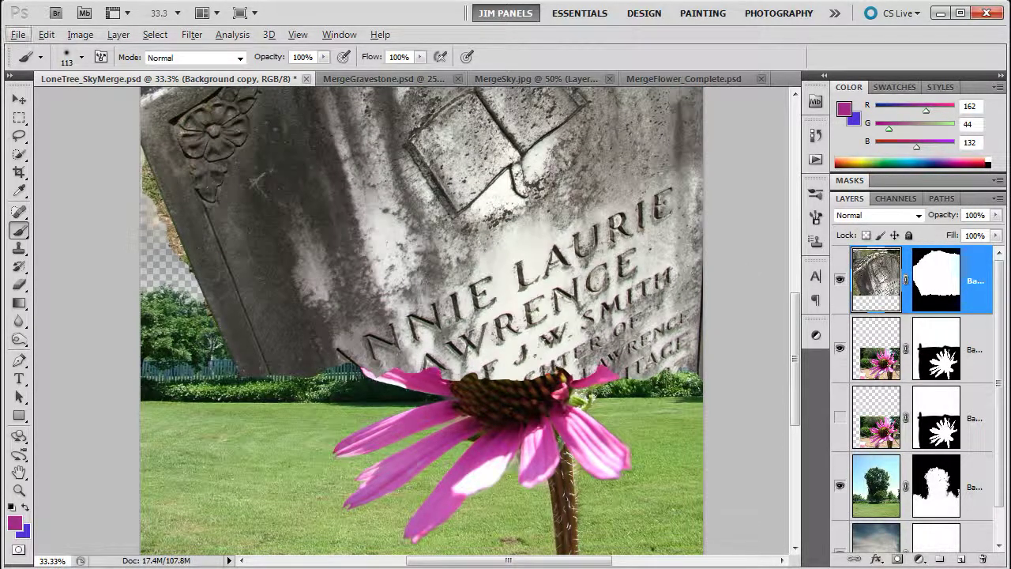
{"action": "left_click", "coordinate": [19, 99]}
{"action": "left_click_drag", "start_coordinate": [459, 209], "coordinate": [471, 363]}
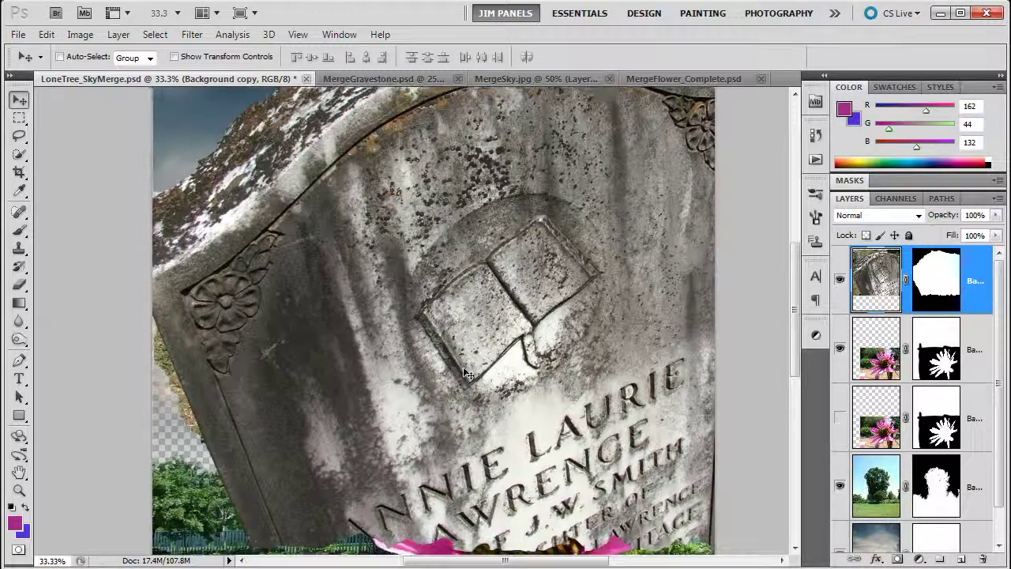
{"action": "left_click", "coordinate": [19, 491]}
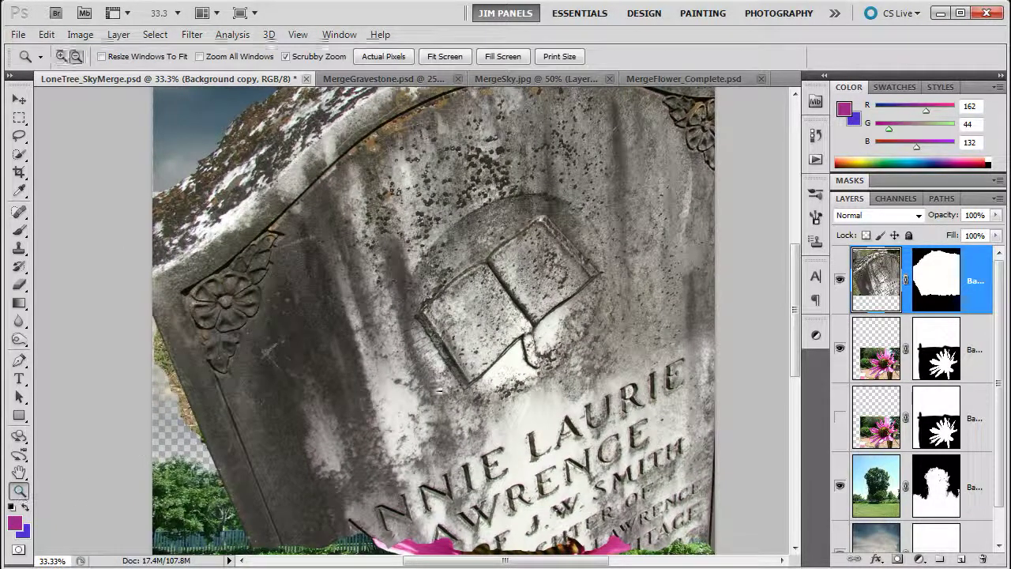
{"action": "left_click", "coordinate": [472, 387], "text": "alt"}
{"action": "left_click", "coordinate": [473, 345], "text": "alt"}
{"action": "left_click", "coordinate": [473, 345]}
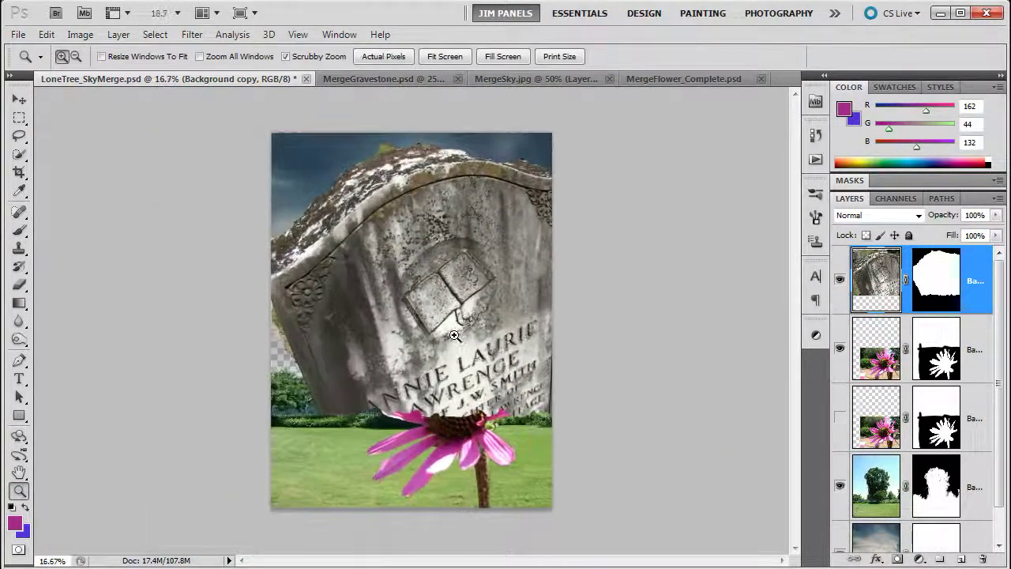
{"action": "left_click", "coordinate": [462, 331]}
{"action": "left_click", "coordinate": [460, 326], "text": "alt"}
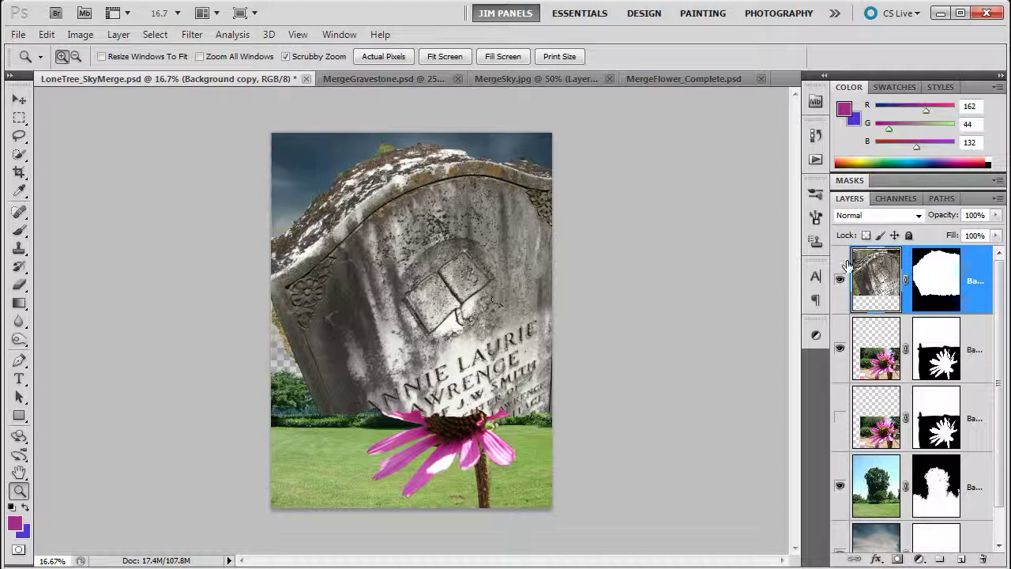
{"action": "left_click", "coordinate": [19, 98]}
{"action": "left_click_drag", "start_coordinate": [418, 282], "coordinate": [424, 259]}
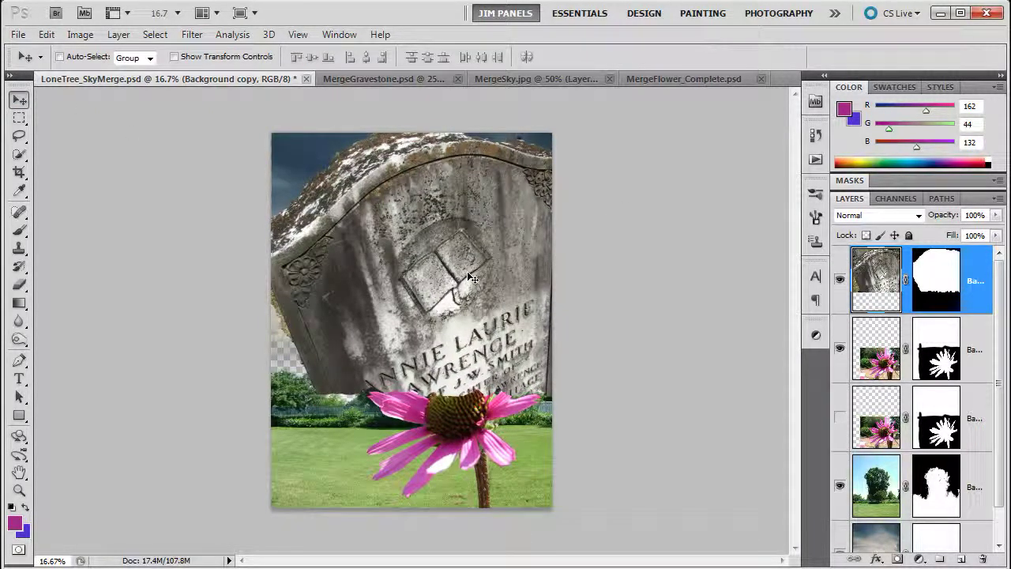
Step: Scale the gravestone to about 131% wide and 171% tall to cover the canvas
{"action": "key", "text": "ctrl+t"}
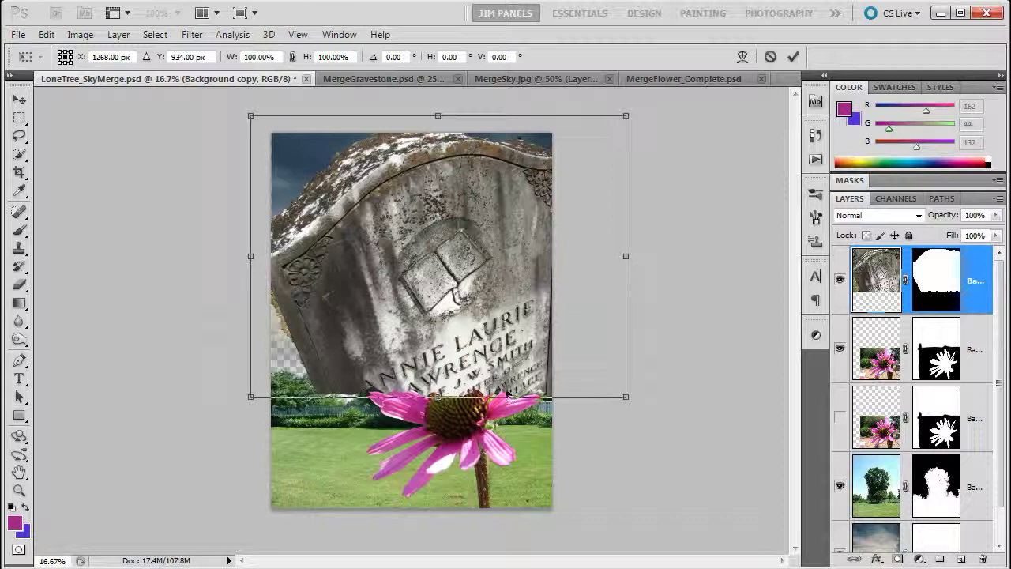
{"action": "left_click_drag", "start_coordinate": [624, 396], "coordinate": [701, 447]}
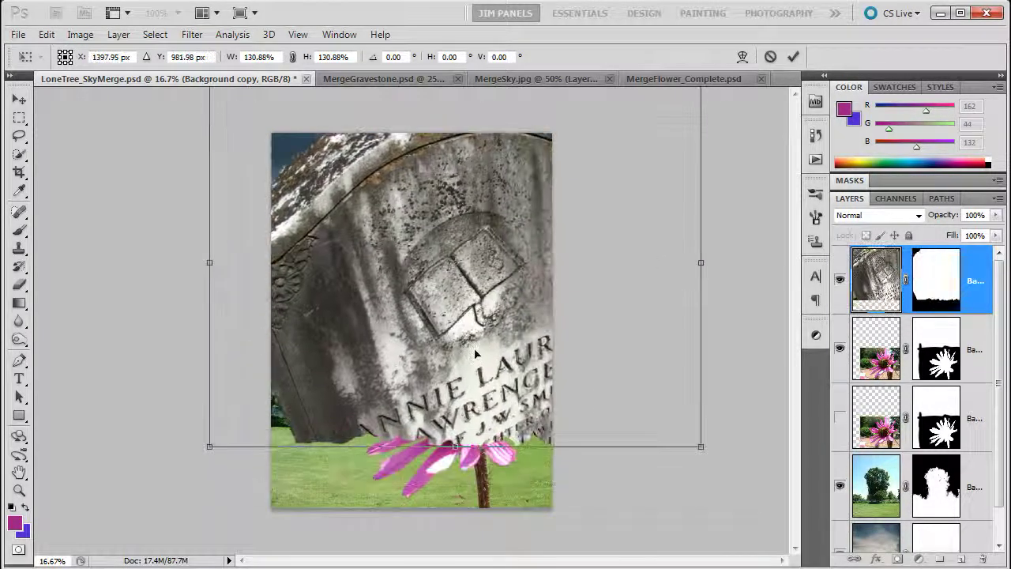
{"action": "left_click_drag", "start_coordinate": [455, 446], "coordinate": [455, 546]}
{"action": "left_click_drag", "start_coordinate": [460, 400], "coordinate": [428, 415]}
{"action": "key", "text": "Return"}
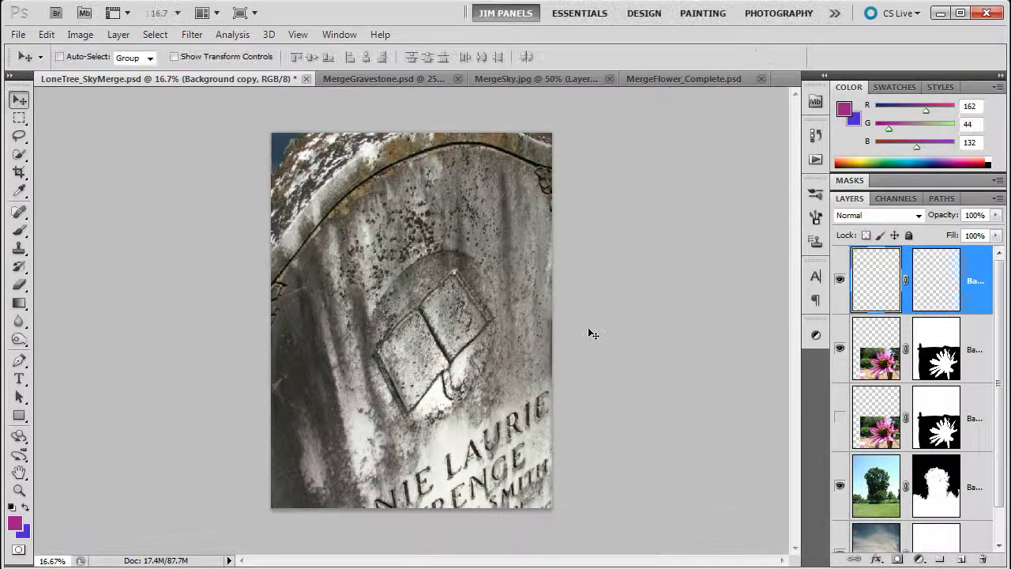
Step: Hide the enlarged gravestone layer and add a pure white Solid Color fill layer
{"action": "left_click", "coordinate": [840, 281]}
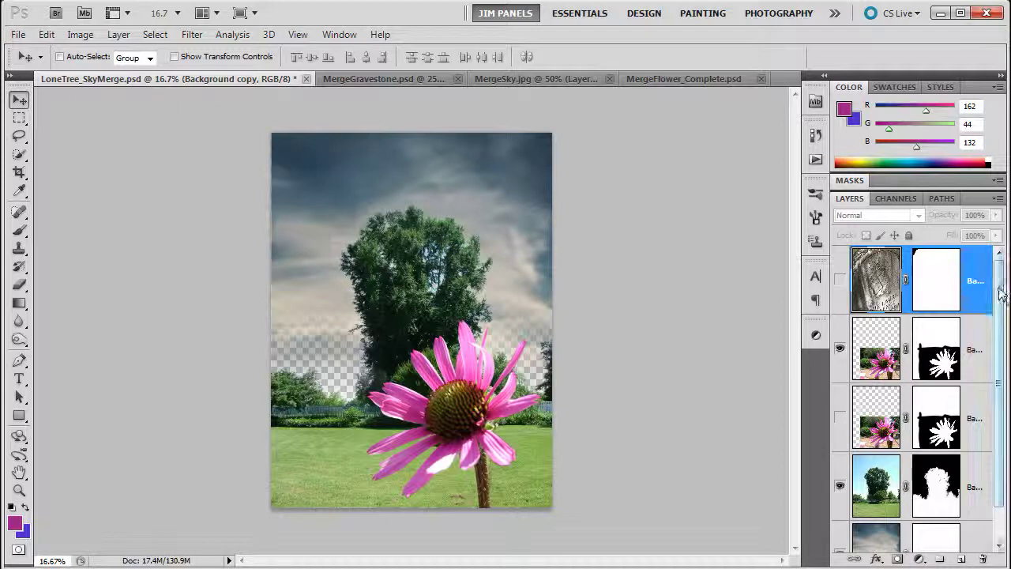
{"action": "scroll", "coordinate": [1002, 289], "scroll_direction": "down", "scroll_amount": 2}
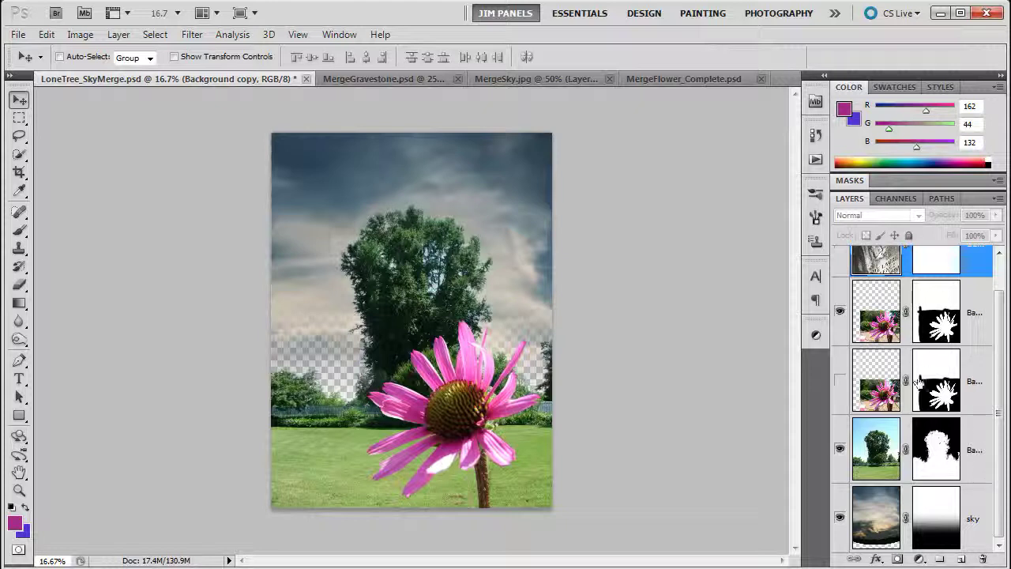
{"action": "left_click", "coordinate": [920, 559]}
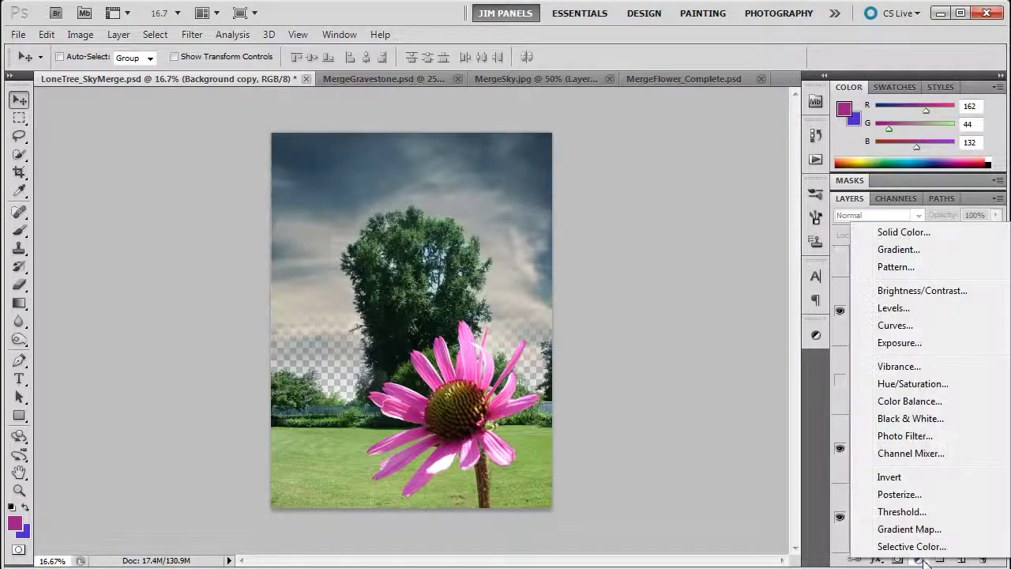
{"action": "left_click", "coordinate": [903, 235]}
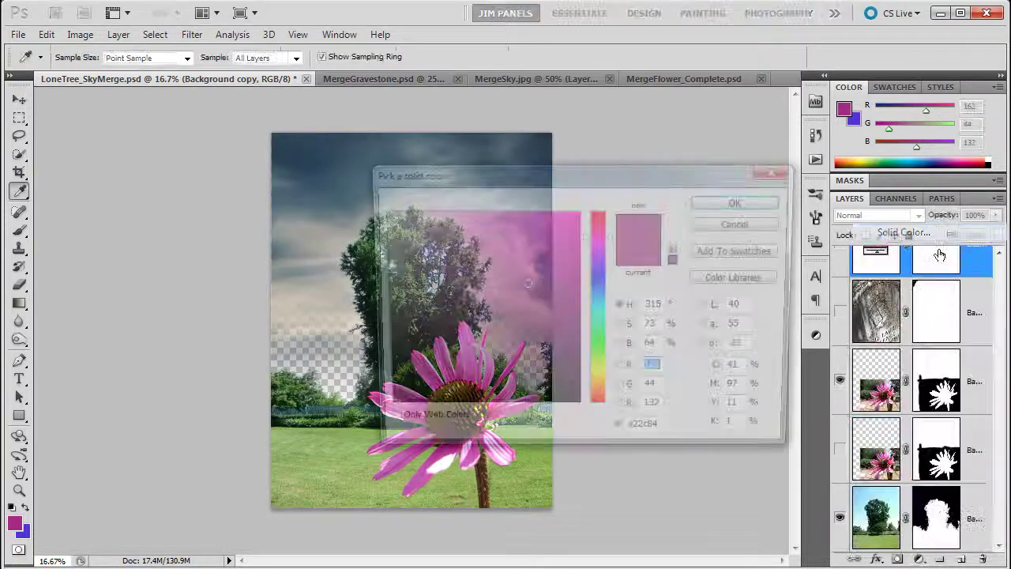
{"action": "left_click_drag", "start_coordinate": [407, 222], "coordinate": [277, 171]}
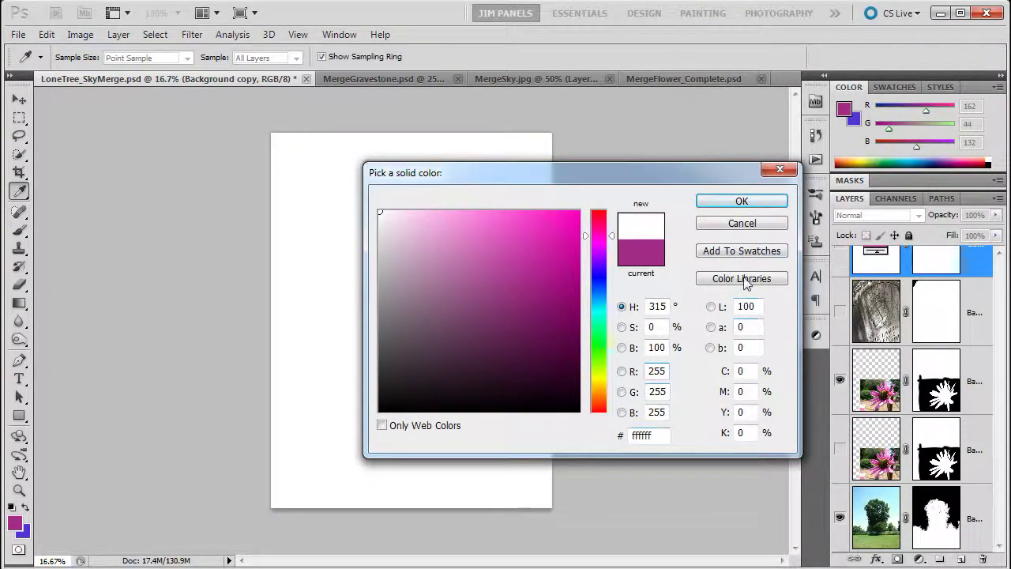
{"action": "left_click", "coordinate": [743, 200]}
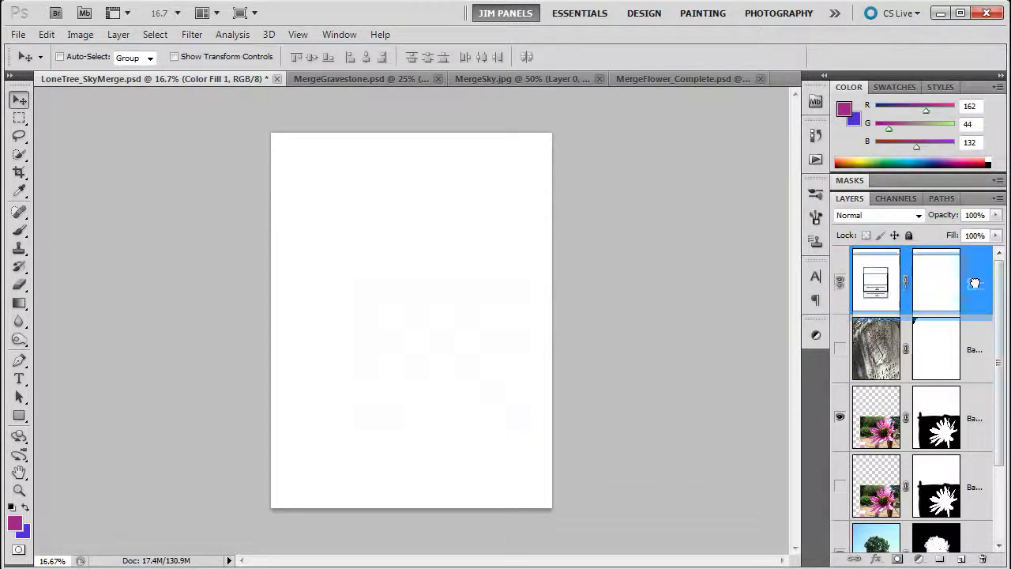
Step: Move Color Fill 1 to the bottom of the layer stack, beneath the sky layer
{"action": "left_click_drag", "start_coordinate": [975, 283], "coordinate": [956, 521]}
{"action": "left_click_drag", "start_coordinate": [1000, 439], "coordinate": [1009, 531]}
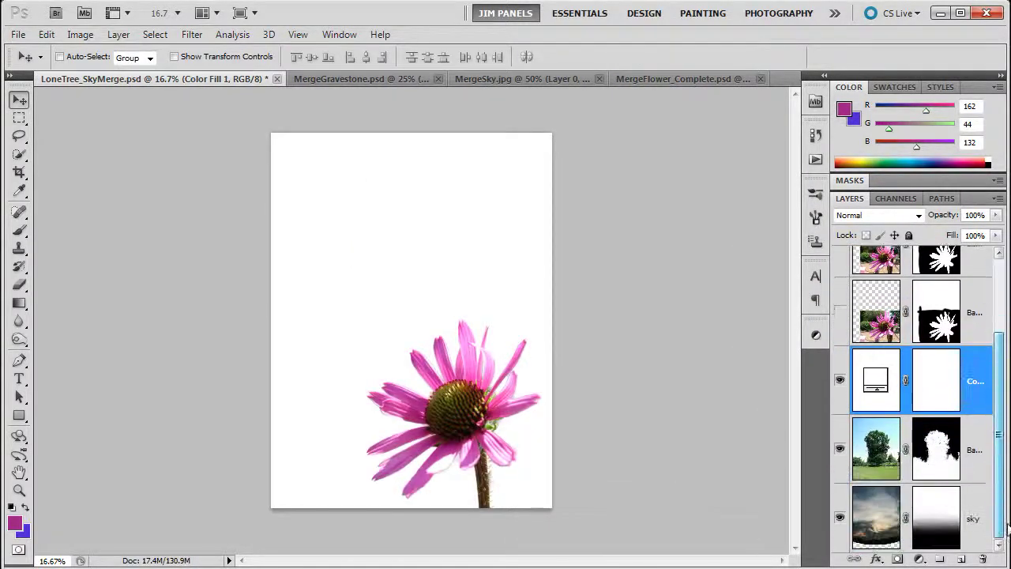
{"action": "left_click_drag", "start_coordinate": [975, 381], "coordinate": [869, 550]}
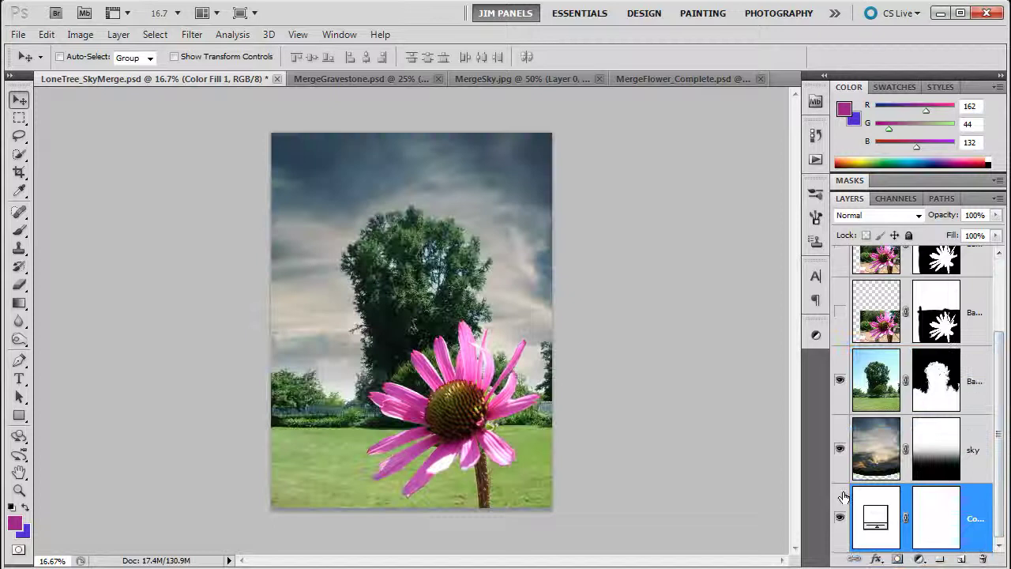